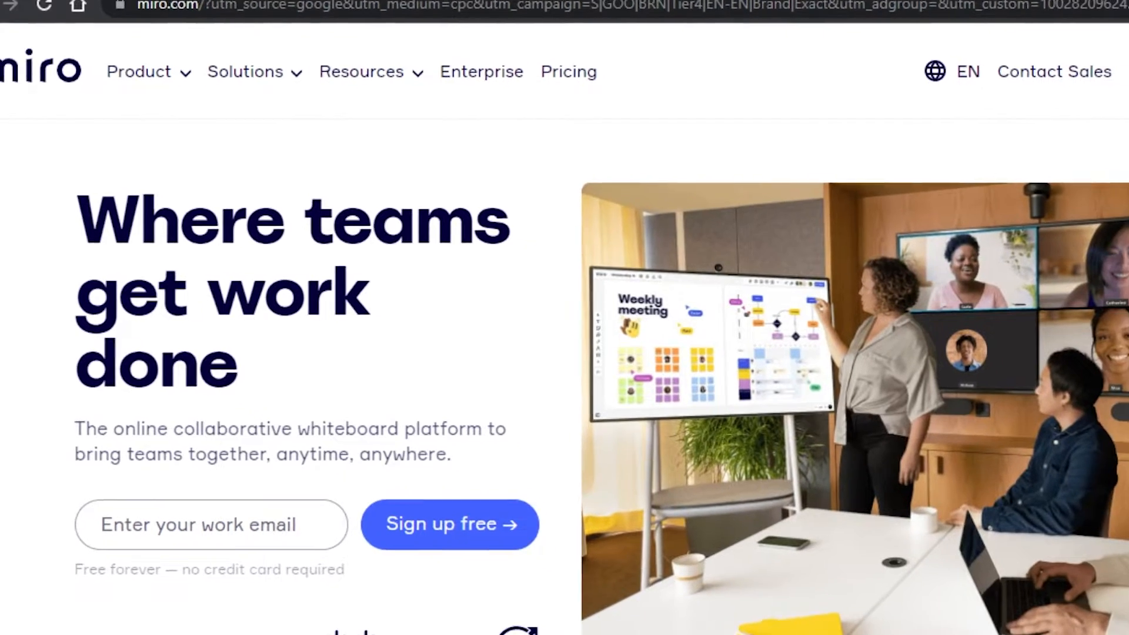
# - Look through the Miro home page, from the headline down to the closing sign-up banner and back
pyautogui.scroll(-7, 765, 365)
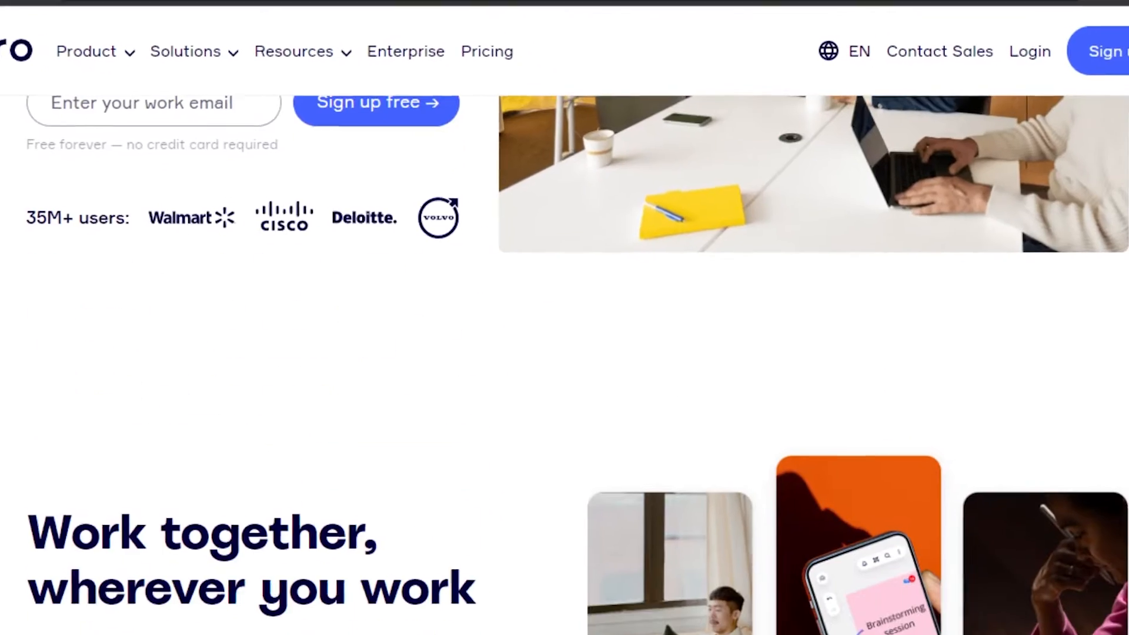
pyautogui.scroll(7, 764, 365)
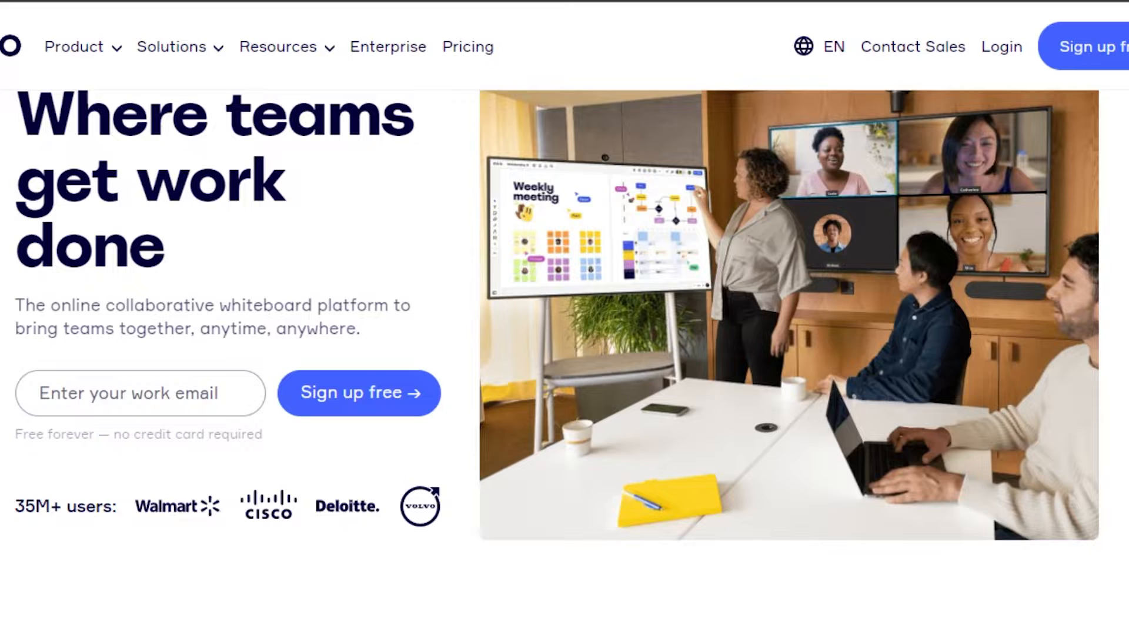
pyautogui.scroll(-8, 765, 365)
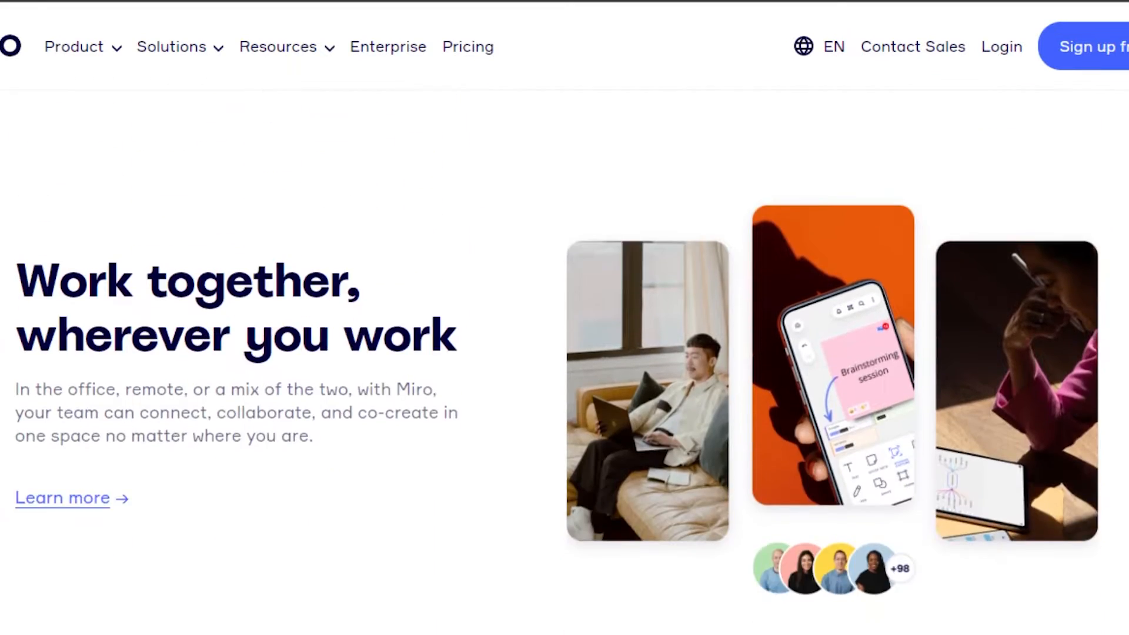
pyautogui.scroll(9, 765, 365)
pyautogui.scroll(-5, 765, 365)
pyautogui.scroll(-5, 565, 365)
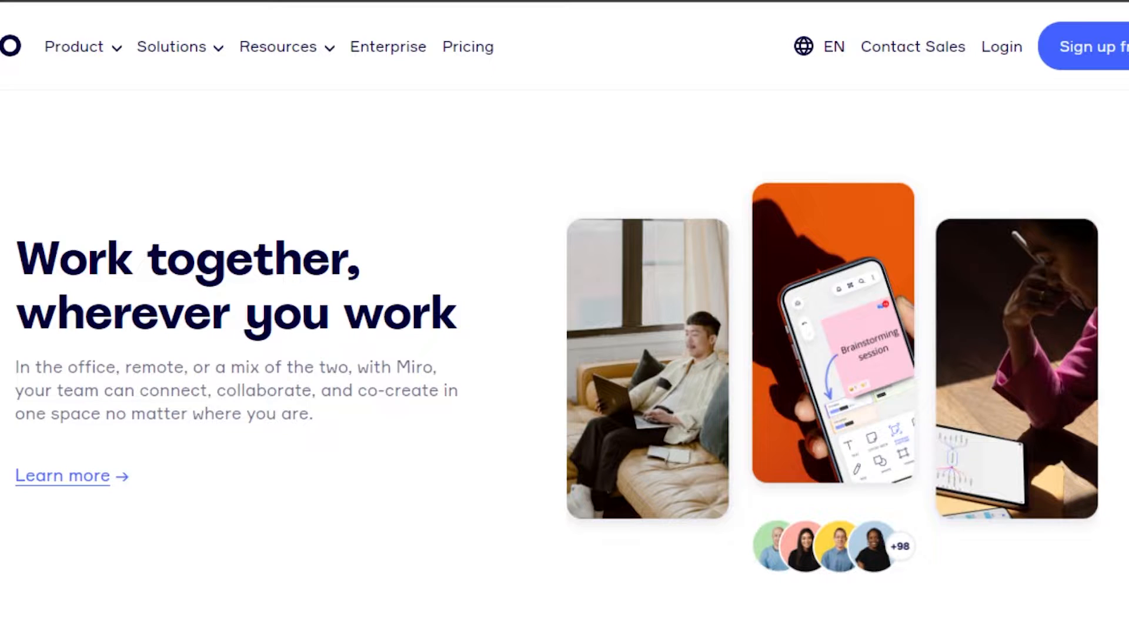
pyautogui.scroll(-8, 564, 365)
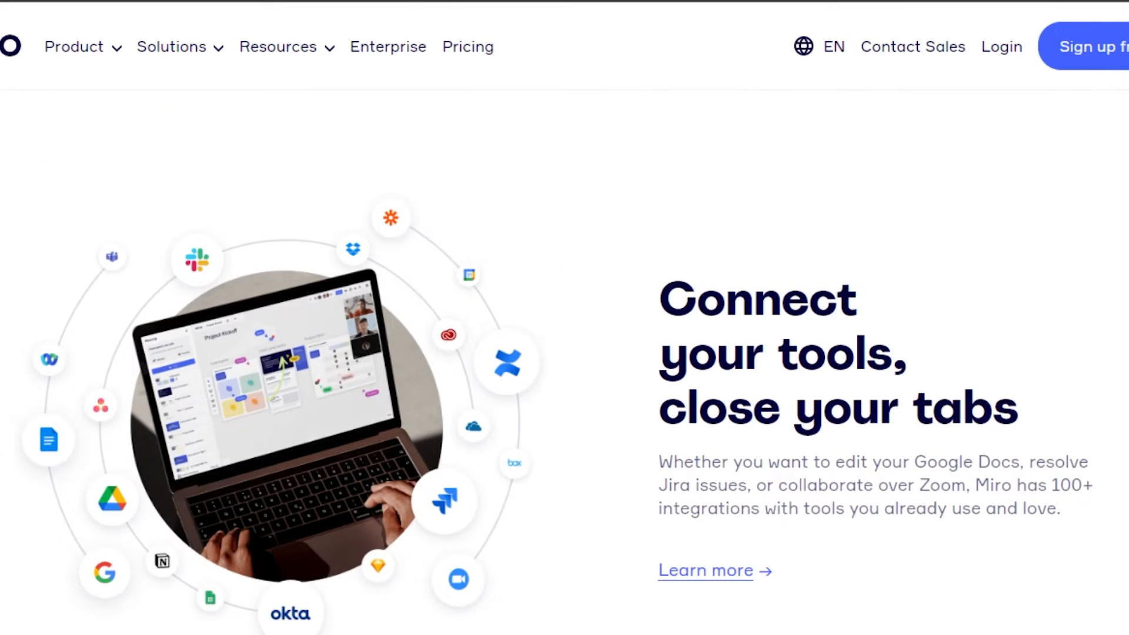
pyautogui.scroll(-10, 565, 365)
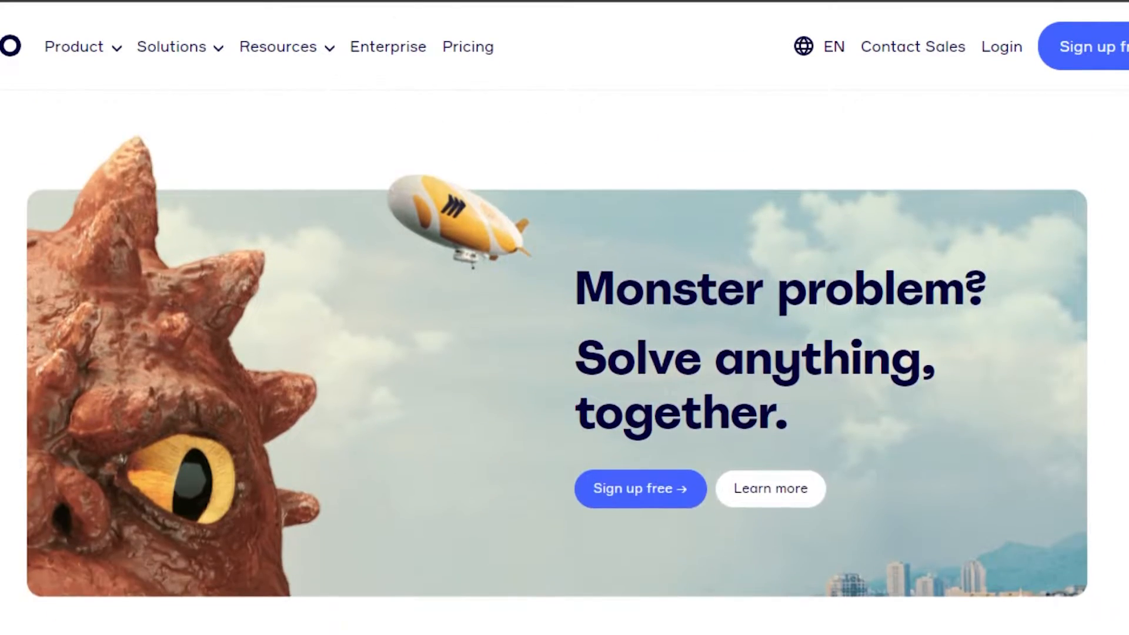
pyautogui.scroll(-10, 565, 365)
pyautogui.scroll(9, 565, 364)
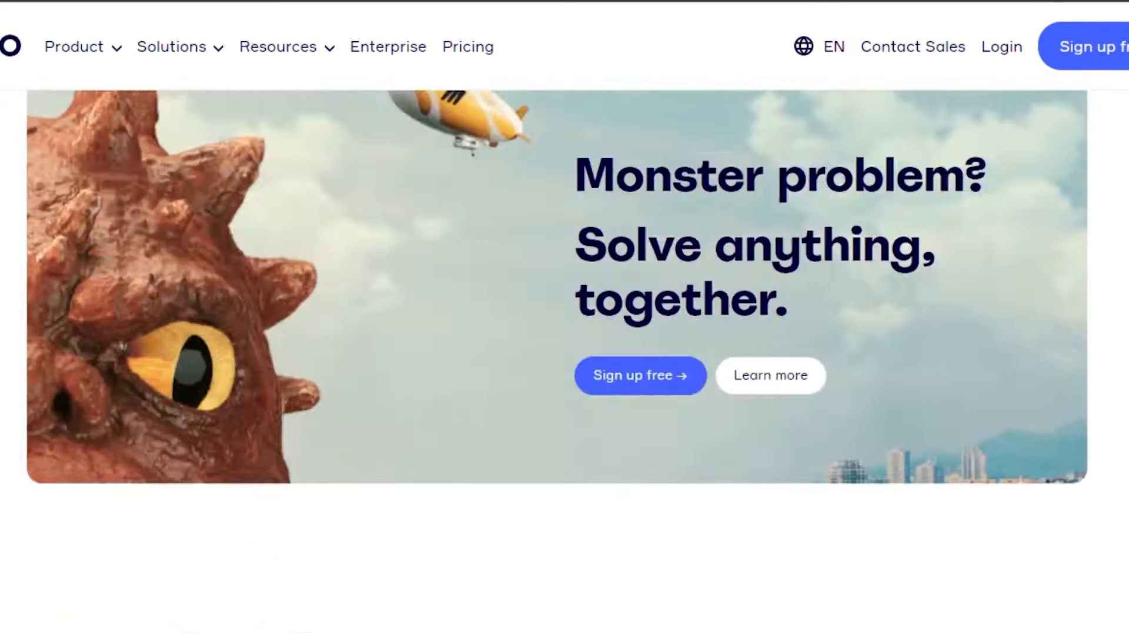
pyautogui.scroll(20, 565, 364)
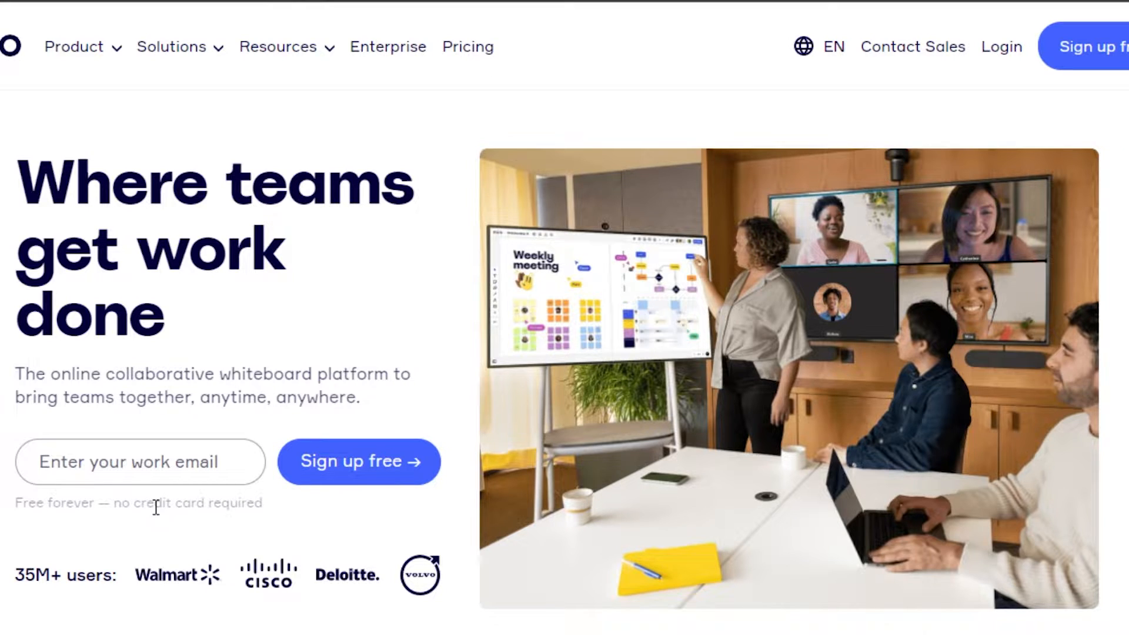
# - Start the free sign-up with the work e-mail address and review the registration form
pyautogui.click(149, 466)
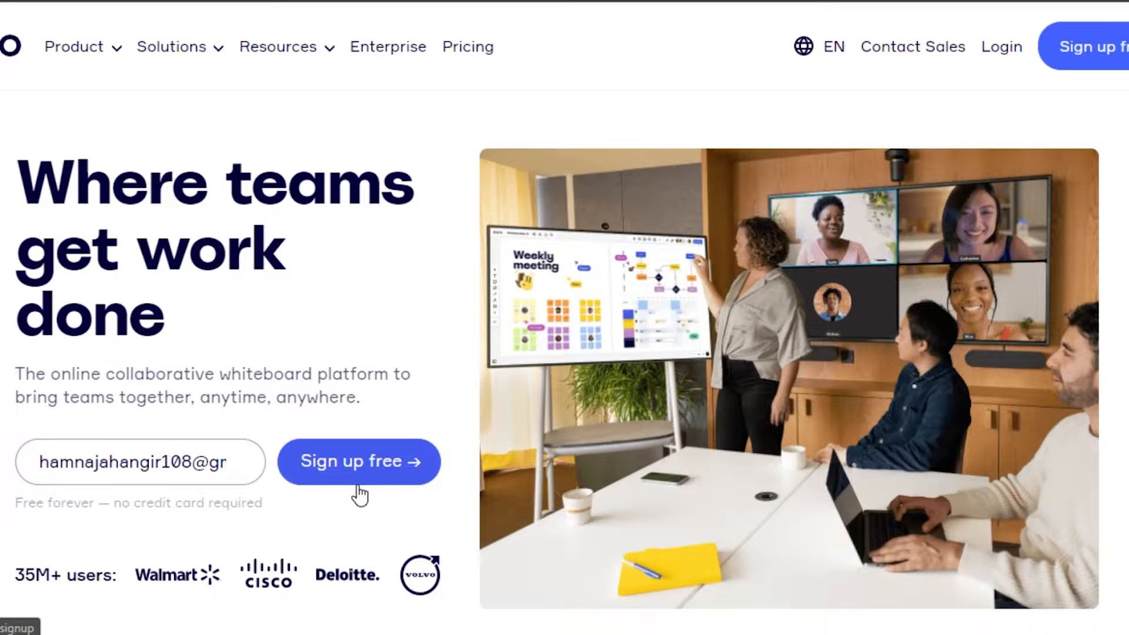
pyautogui.click(360, 495)
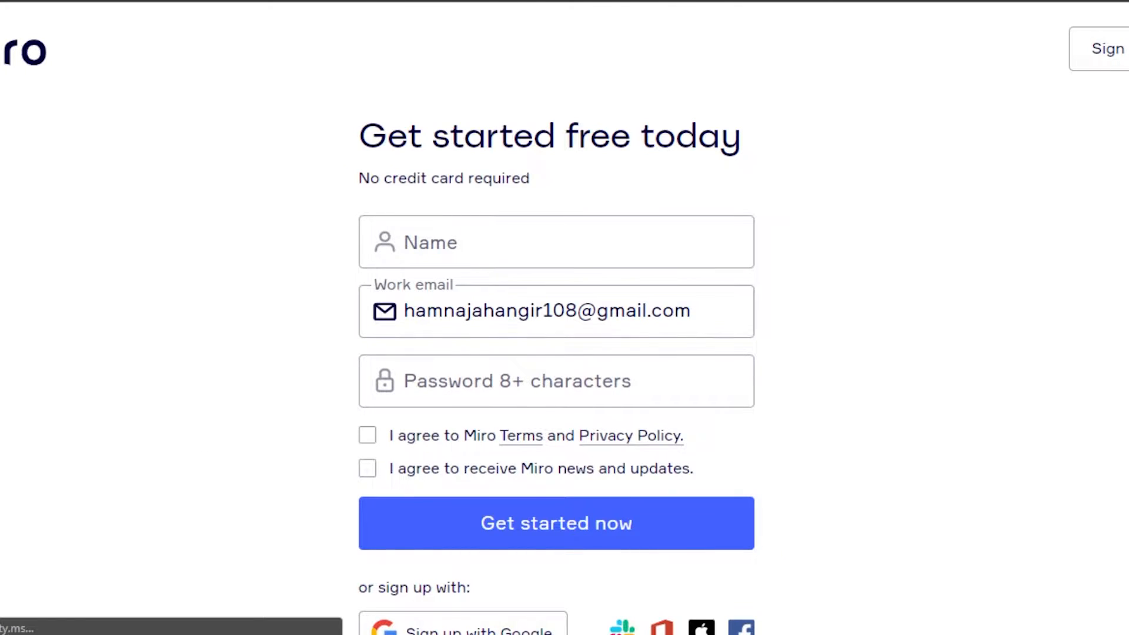
pyautogui.scroll(-3, 781, 156)
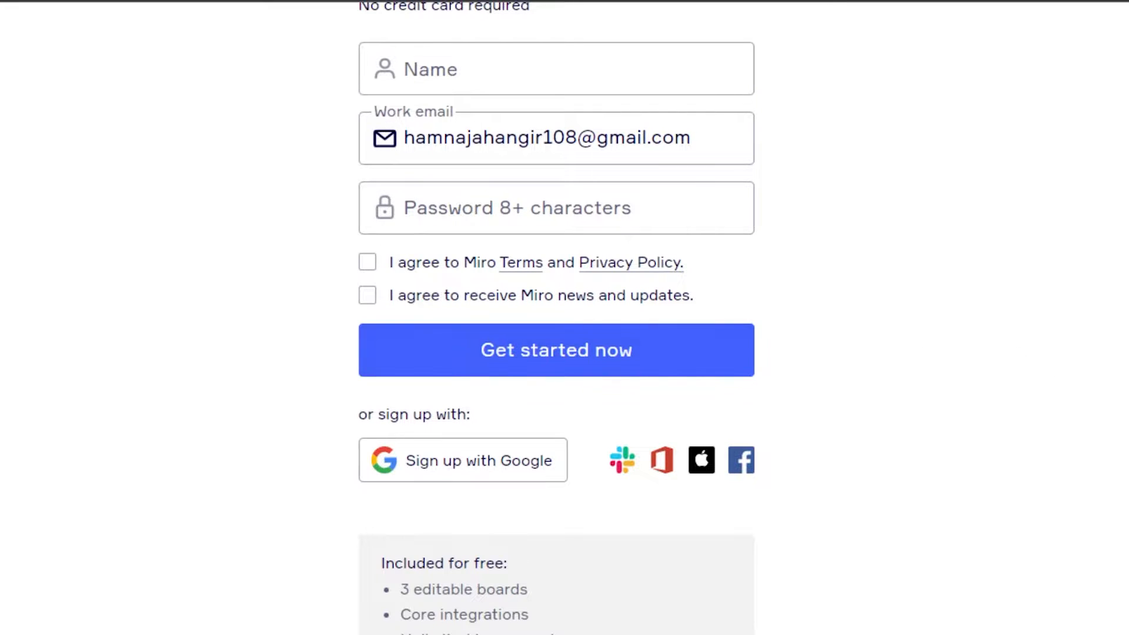
pyautogui.scroll(3, 556, 353)
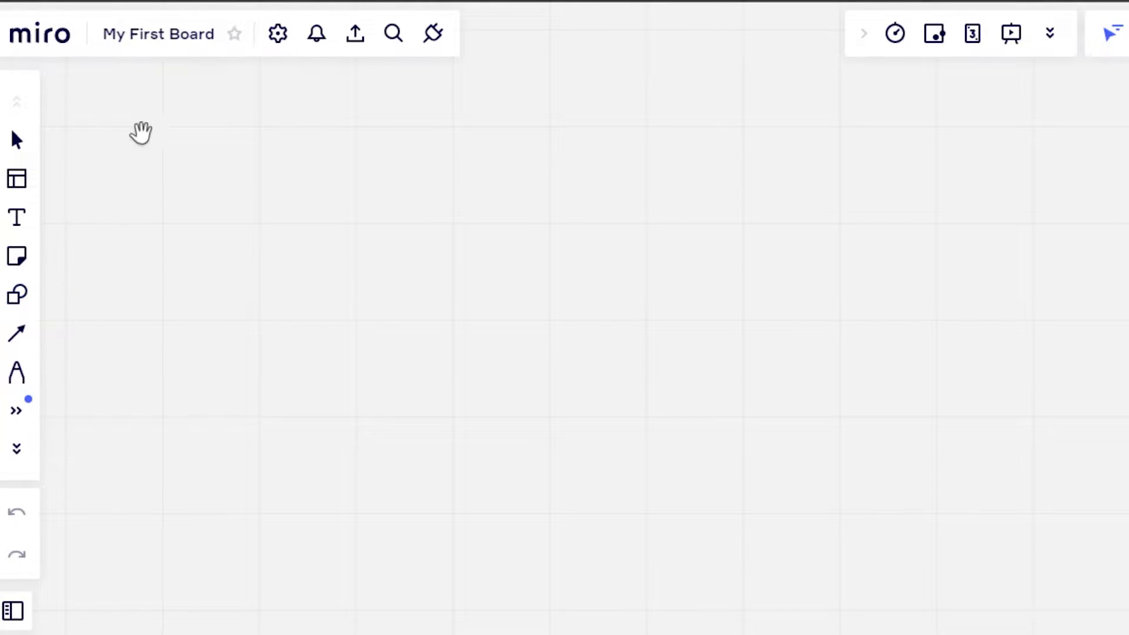
# - Rename the board as "My Work Board"
pyautogui.click(155, 42)
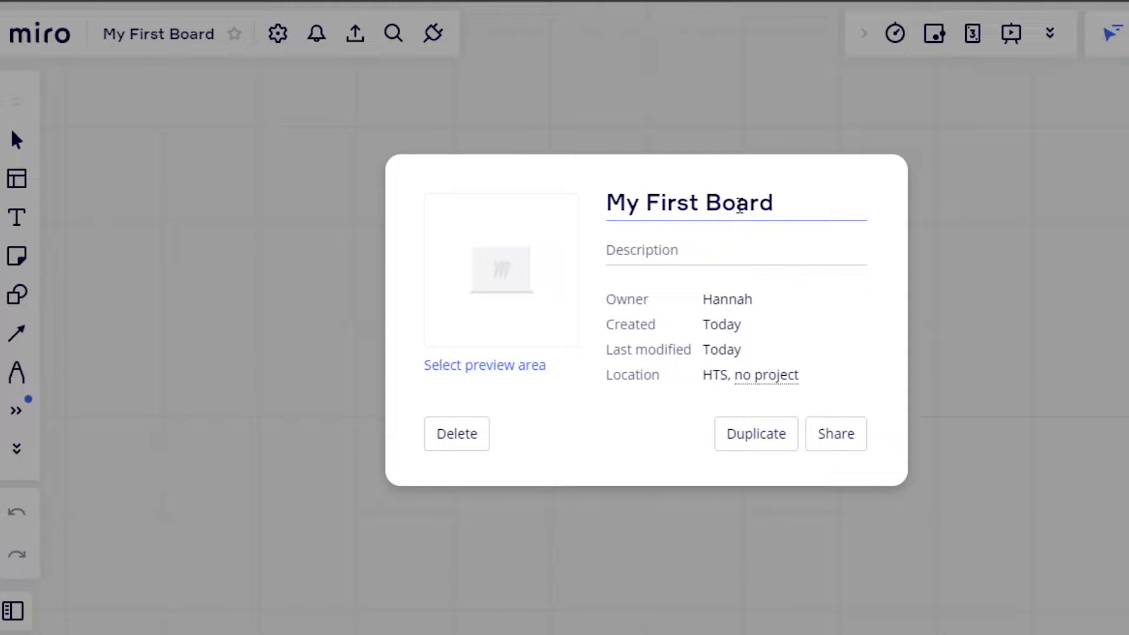
pyautogui.press('BackSpace')
pyautogui.press('BackSpace')
pyautogui.press('BackSpace')
pyautogui.press('BackSpace')
pyautogui.press('BackSpace')
pyautogui.press('BackSpace')
pyautogui.press('BackSpace')
pyautogui.press('BackSpace')
pyautogui.press('BackSpace')
pyautogui.press('BackSpace')
pyautogui.press('BackSpace')
pyautogui.press('BackSpace')
pyautogui.press('BackSpace')
pyautogui.press('BackSpace')
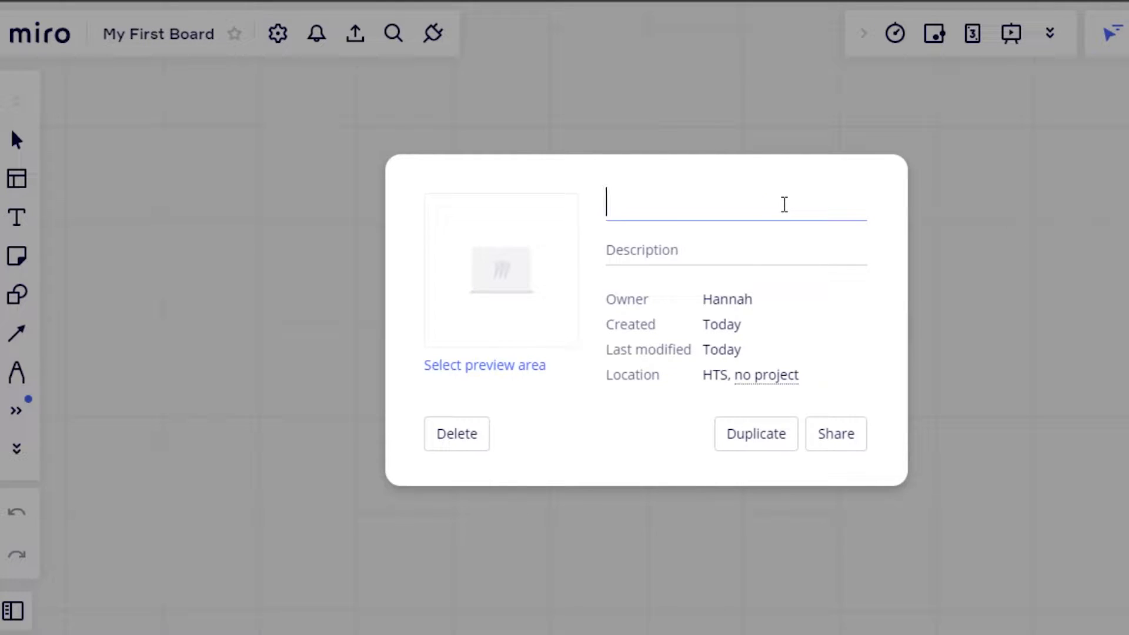
pyautogui.write('My Work Board')
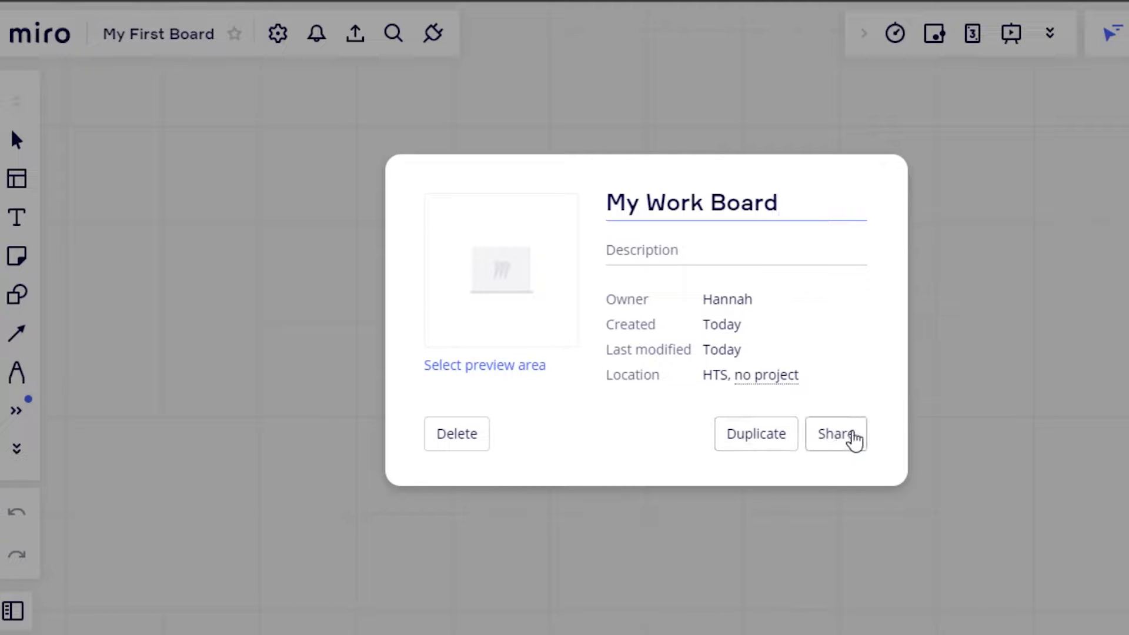
pyautogui.press('Return')
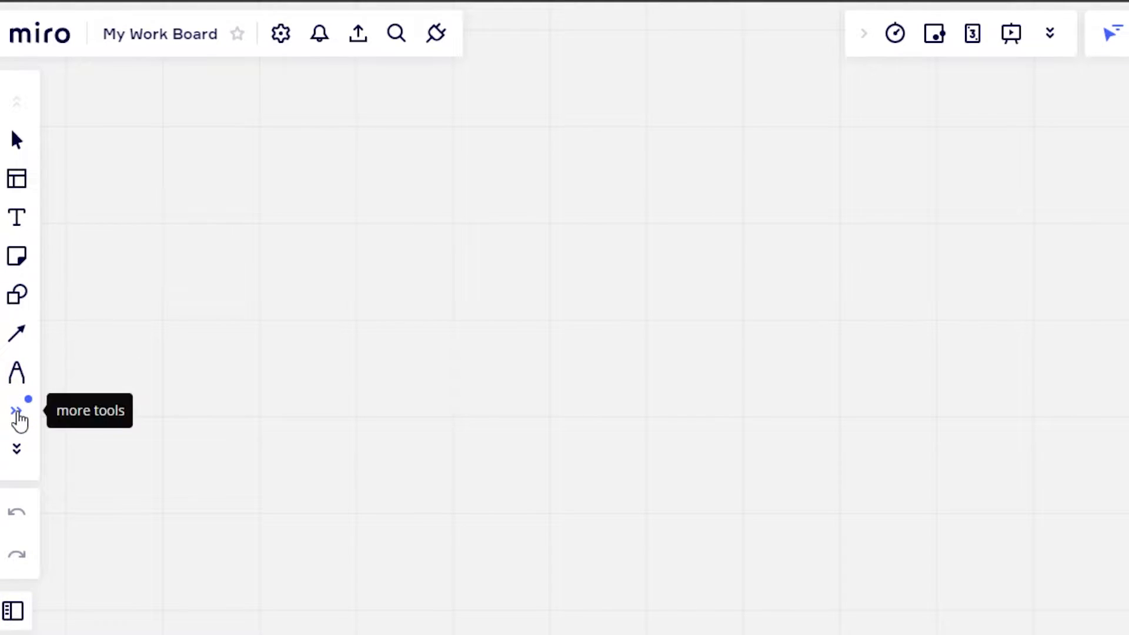
# - Examine the list of additional apps and the Frames sidebar, closing each after viewing
pyautogui.click(14, 410)
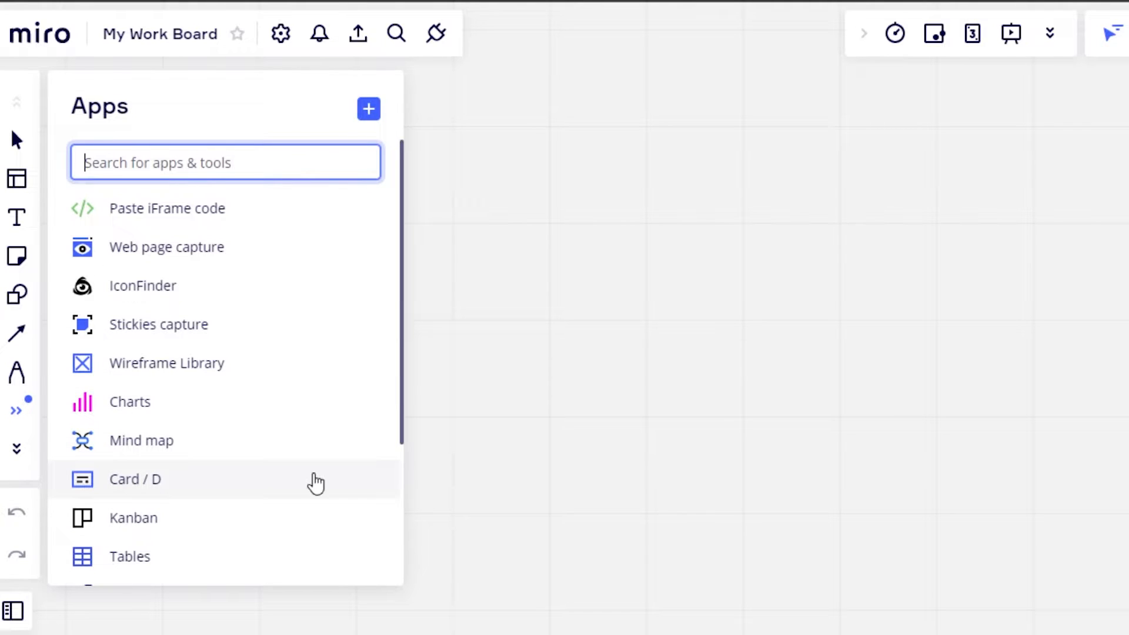
pyautogui.click(517, 59)
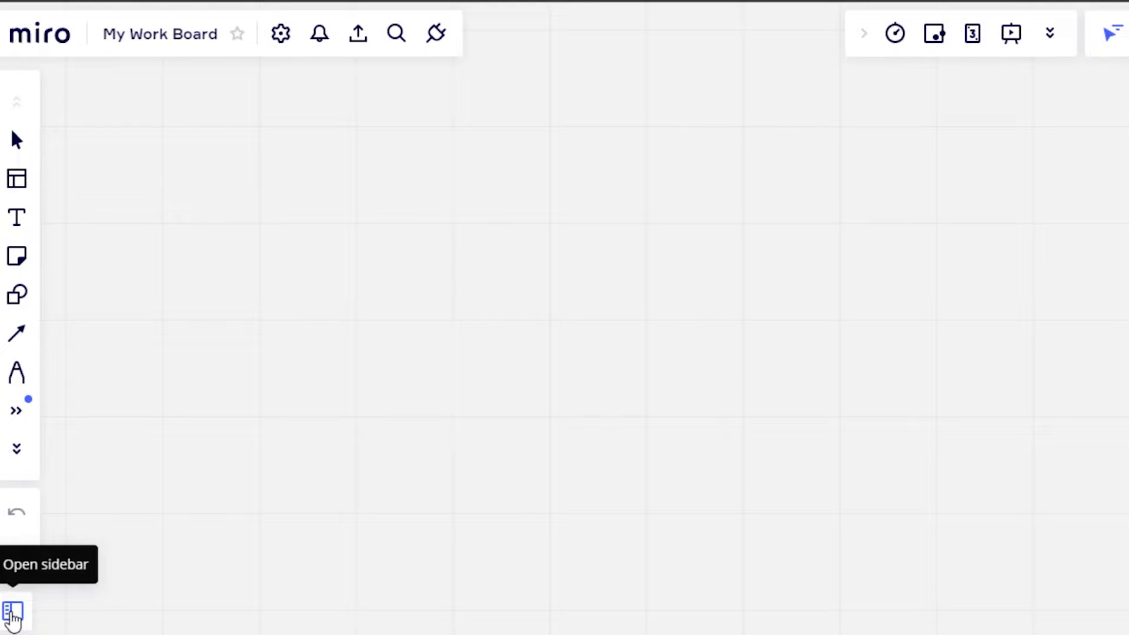
pyautogui.click(11, 615)
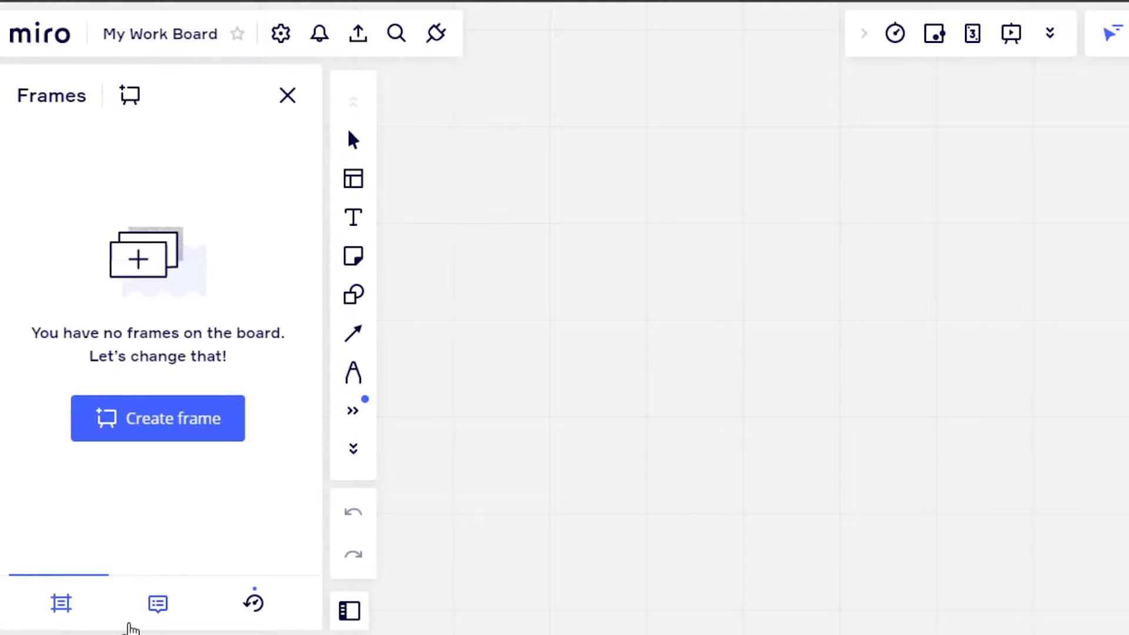
pyautogui.click(288, 96)
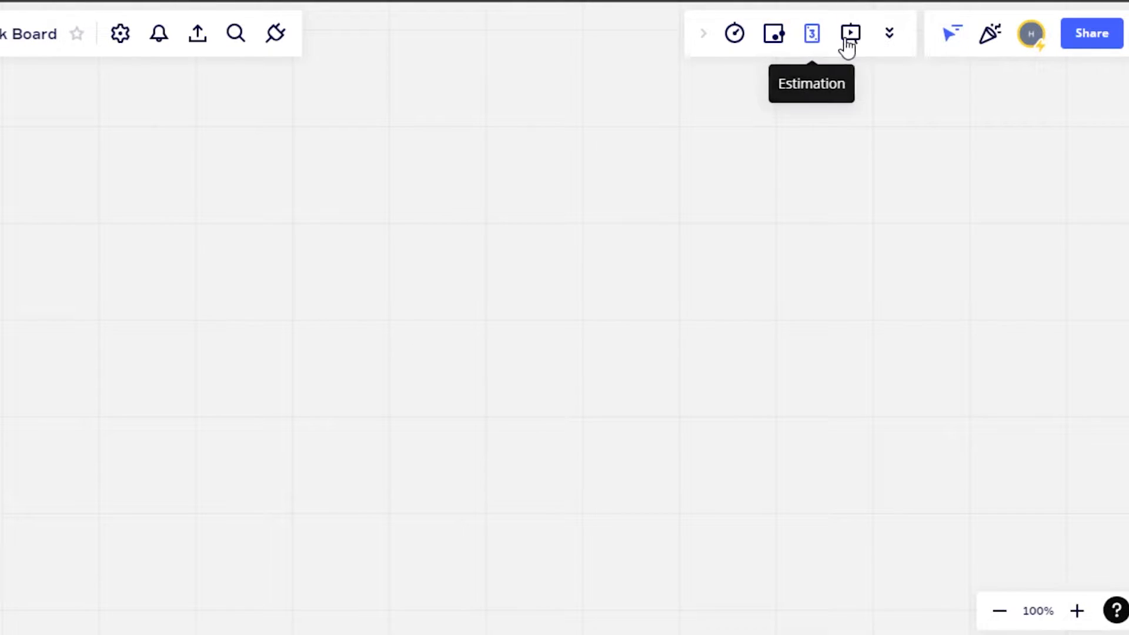
# - Examine the additional collaboration apps and the board's sharing options without changing anything
pyautogui.click(895, 50)
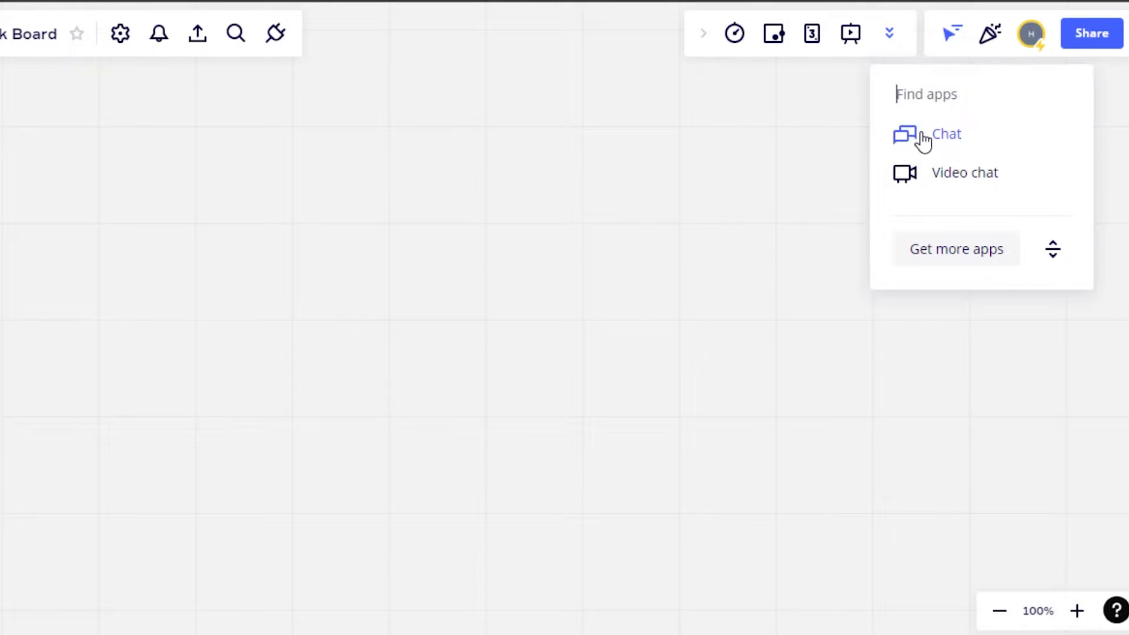
pyautogui.click(778, 208)
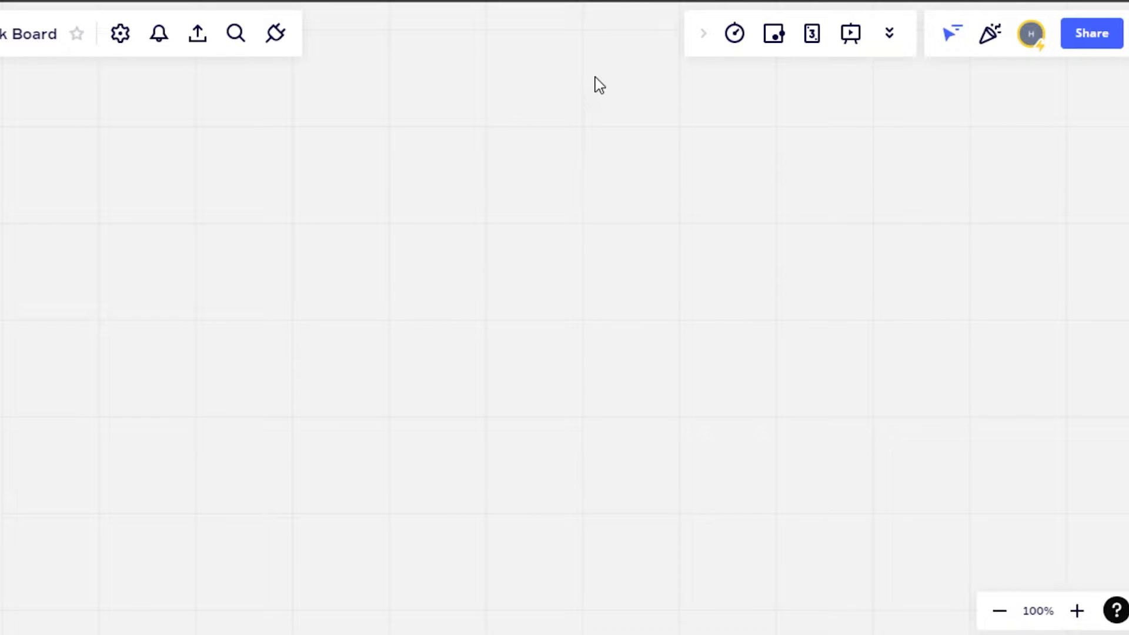
pyautogui.click(1081, 36)
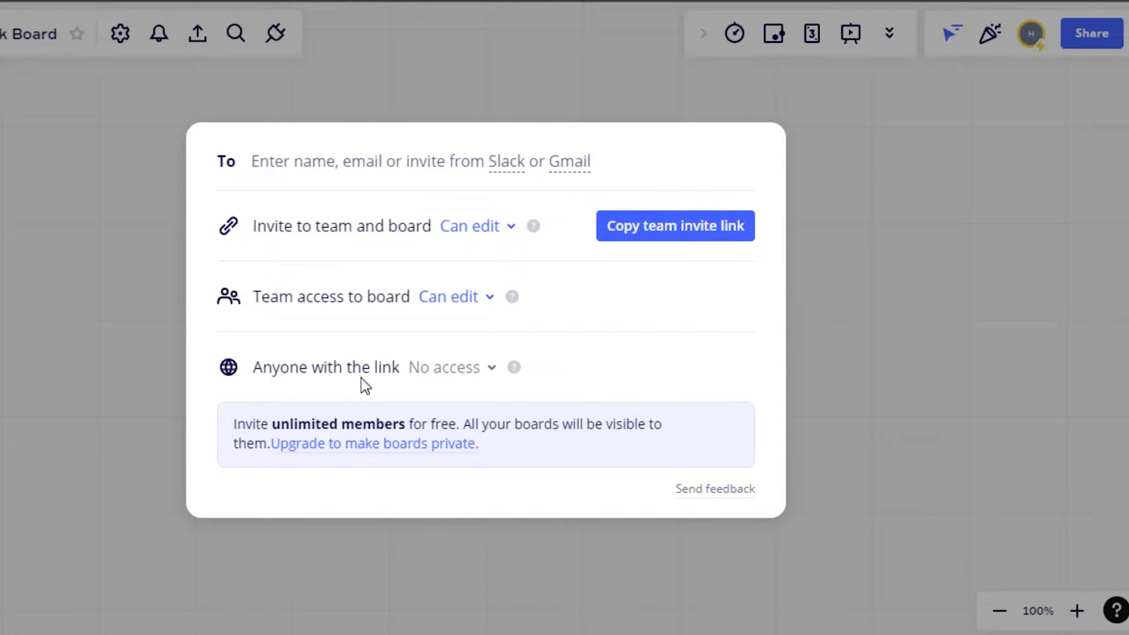
pyautogui.click(89, 298)
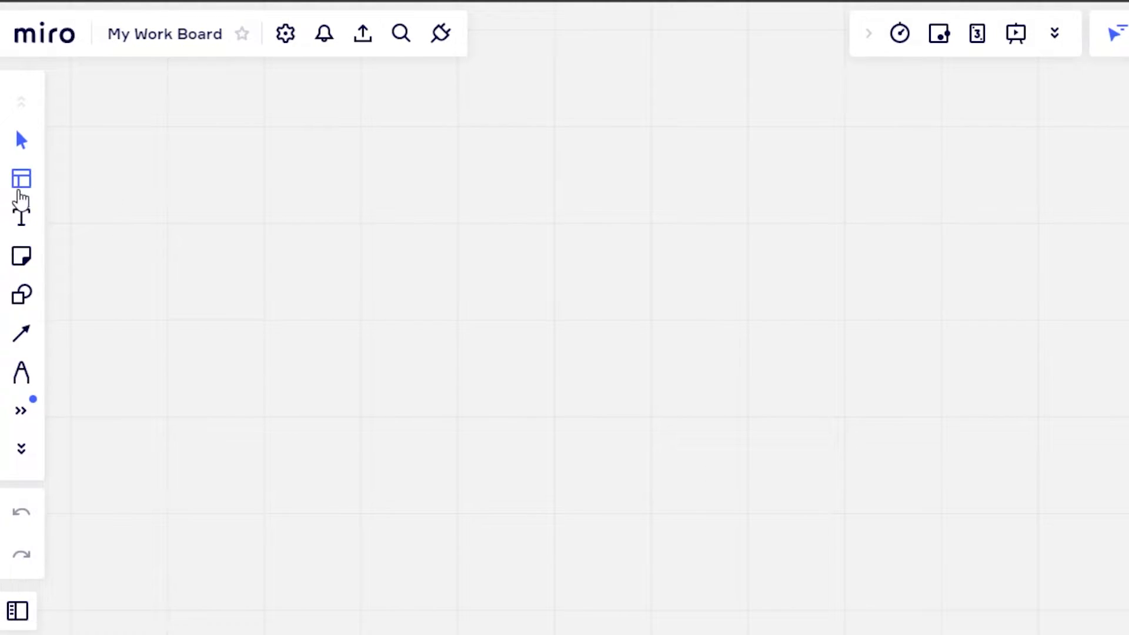
# - Browse the Agile Workflows templates, add Kanban Framework to the board and dismiss the navigation tip
pyautogui.click(19, 187)
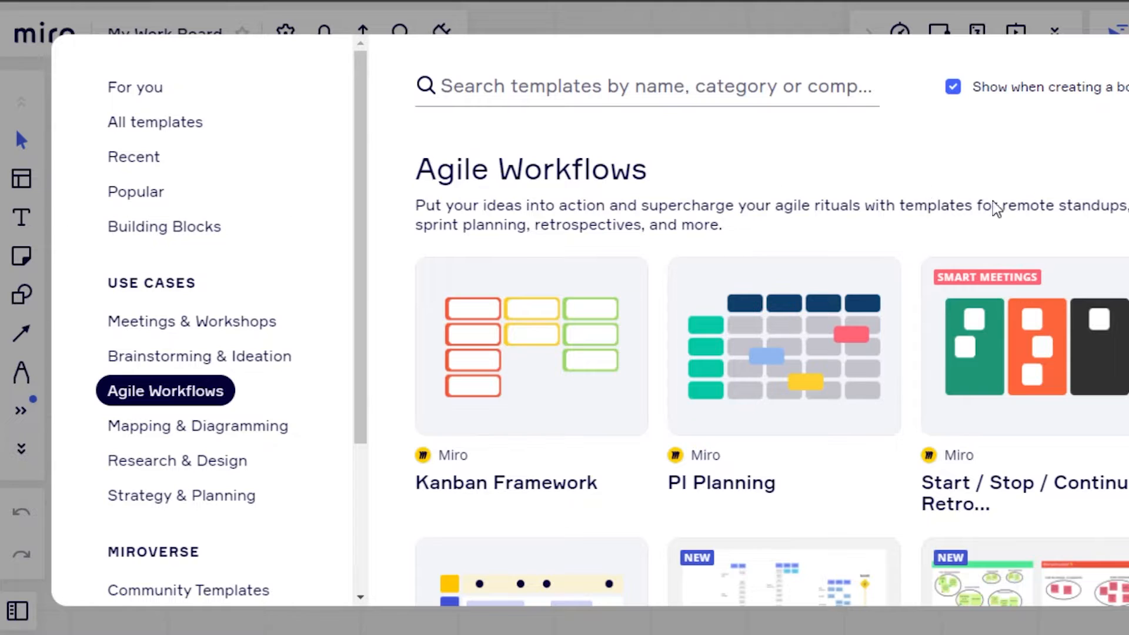
pyautogui.scroll(-6, 765, 353)
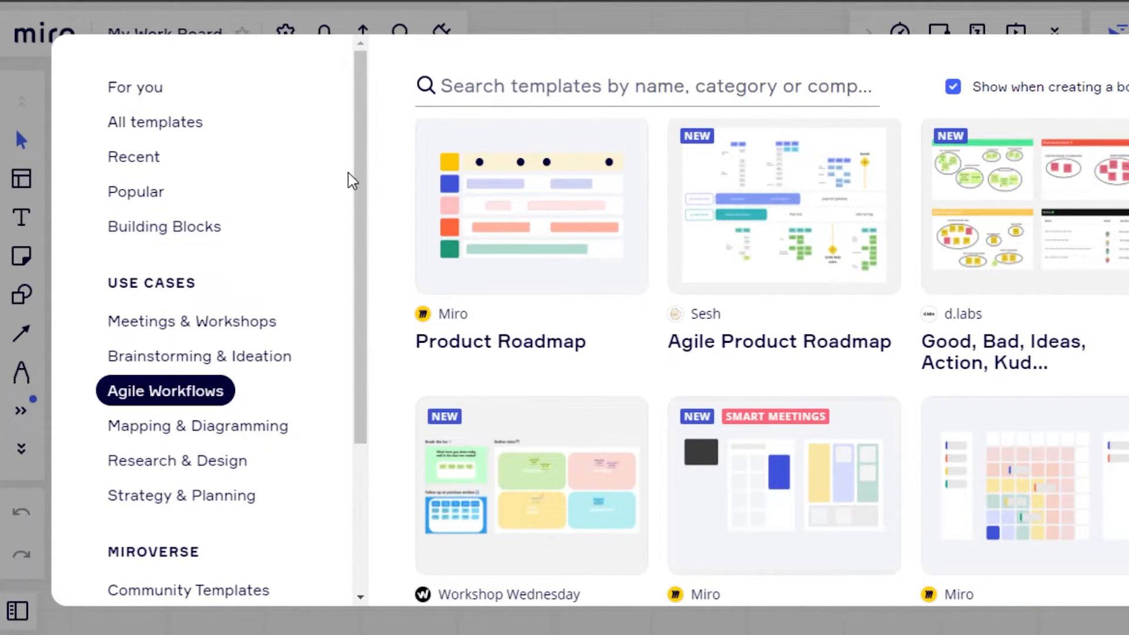
pyautogui.scroll(-3, 182, 151)
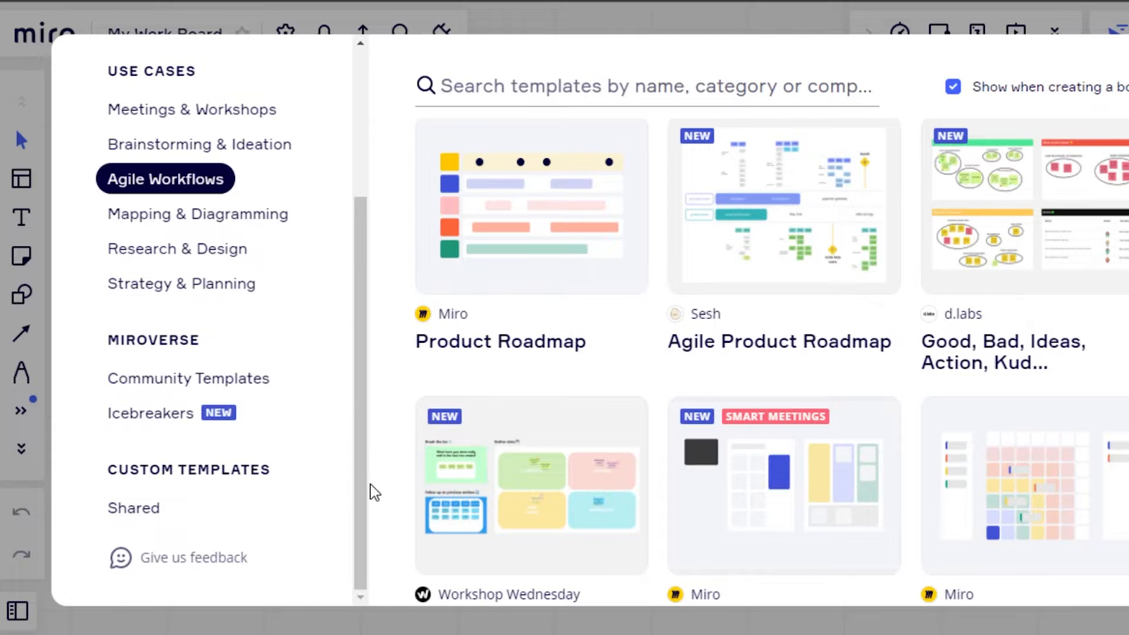
pyautogui.moveTo(371, 486); pyautogui.dragTo(368, 327)
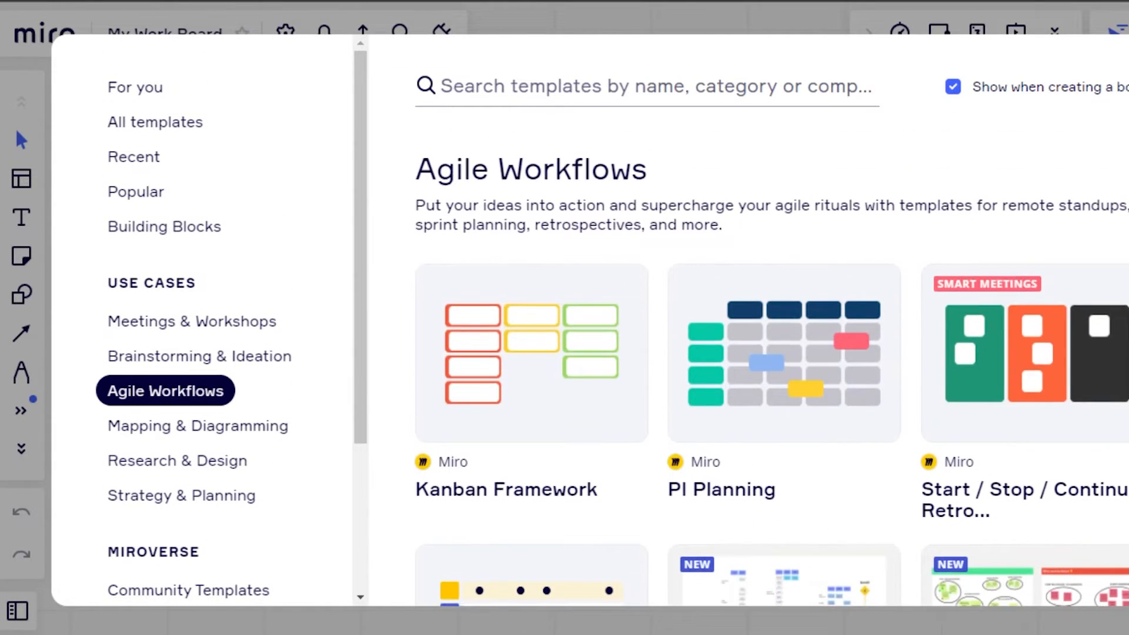
pyautogui.scroll(-2, 629, 329)
pyautogui.moveTo(629, 331)
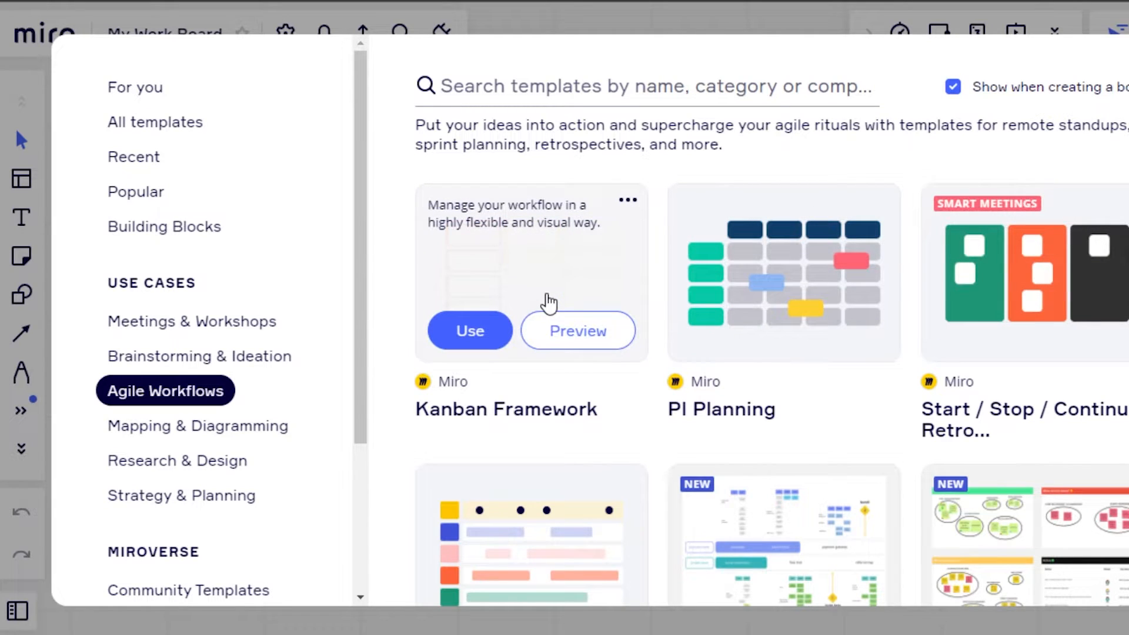
pyautogui.click(481, 334)
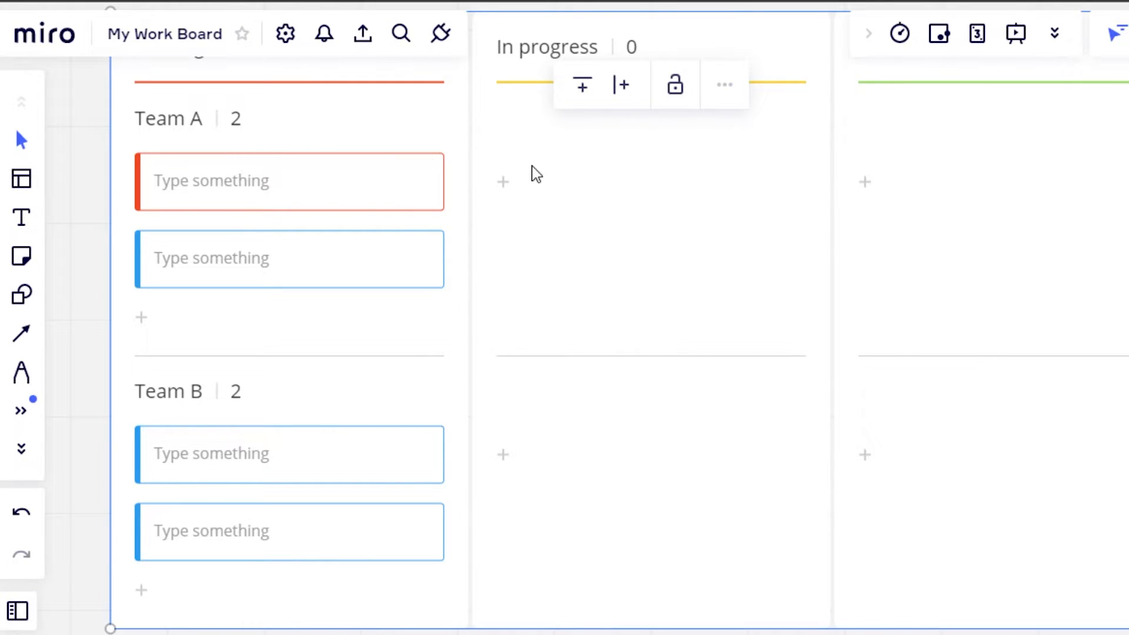
pyautogui.click(1126, 218)
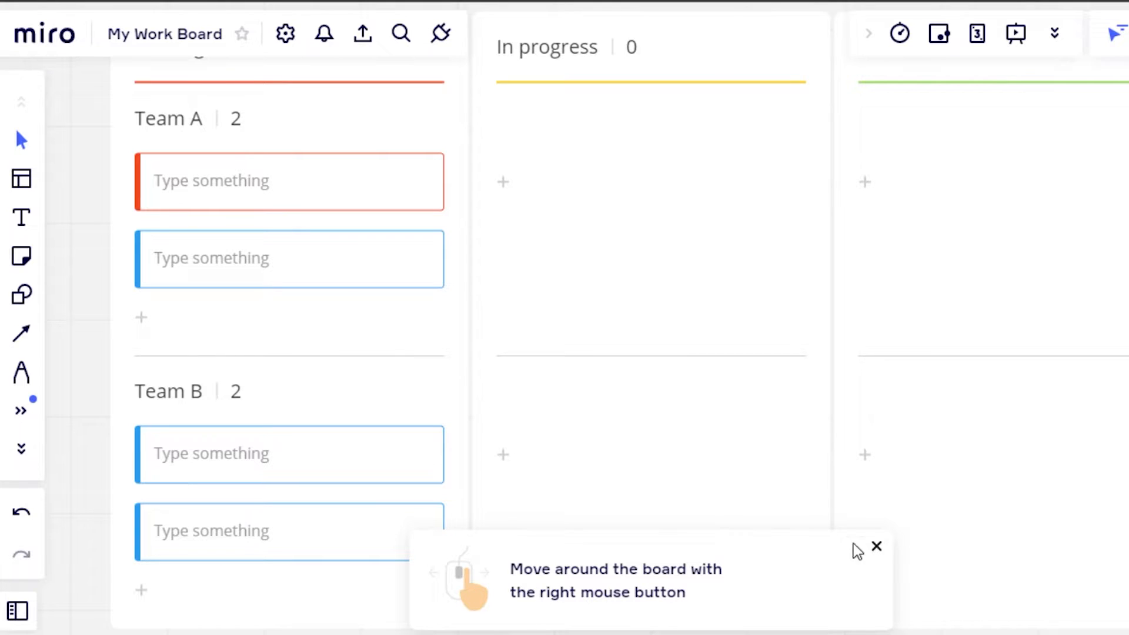
pyautogui.click(880, 553)
# - Add a blank card to Team B's backlog and title Team A's first backlog card "Task 1"
pyautogui.click(1128, 610)
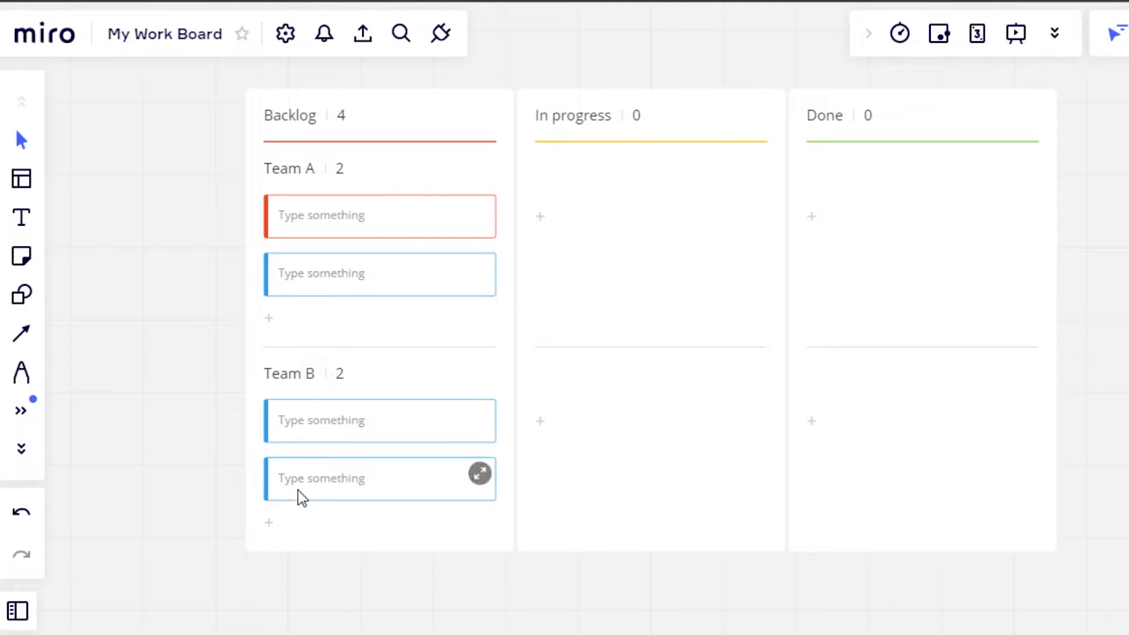
pyautogui.click(272, 527)
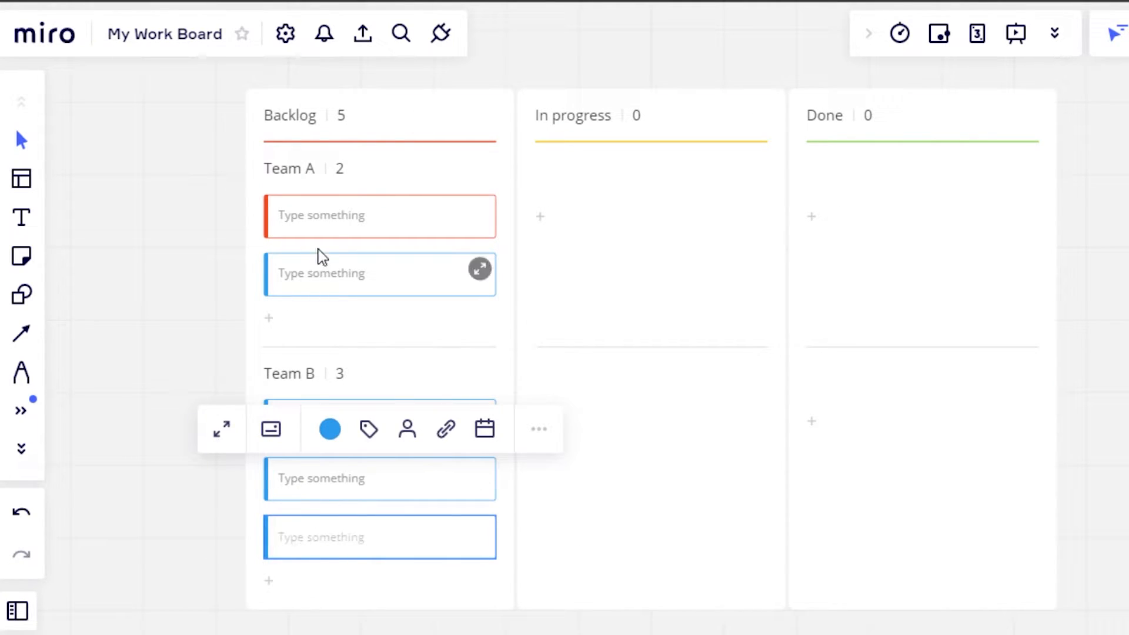
pyautogui.click(361, 224)
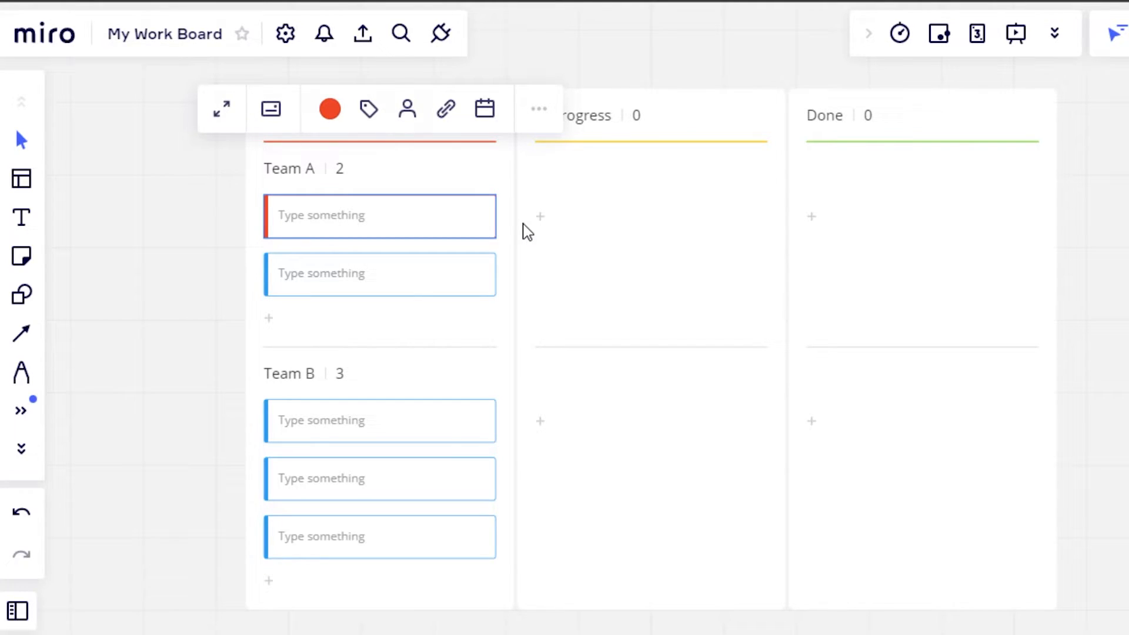
pyautogui.click(365, 215)
pyautogui.write('Task 1')
# - Title Team A's second backlog card "task 2" and change its colour to magenta
pyautogui.click(363, 283)
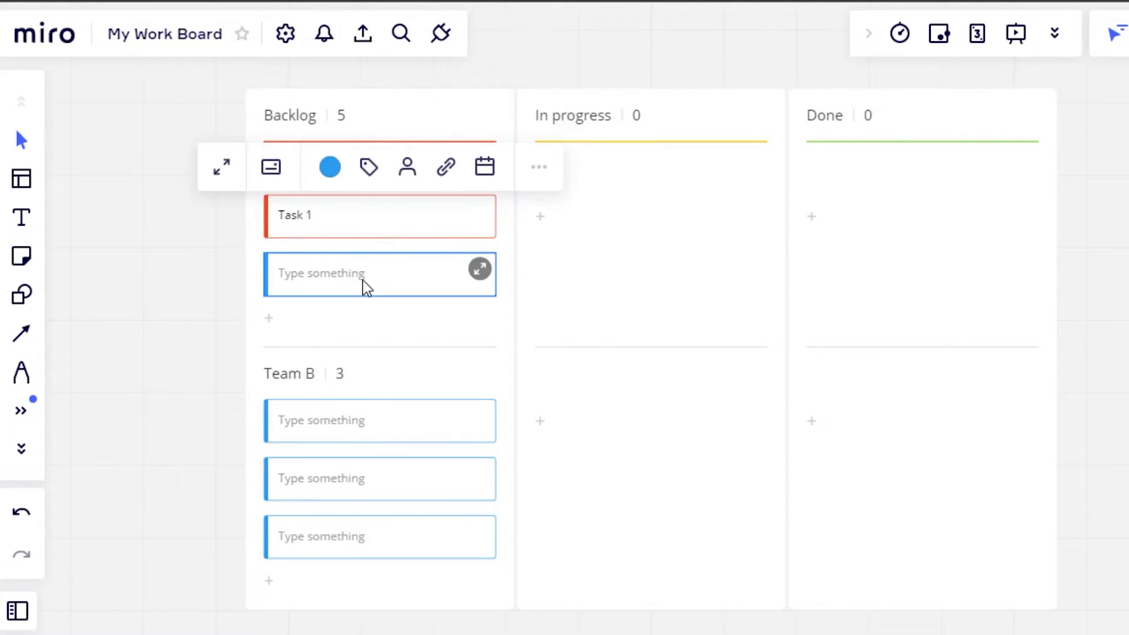
pyautogui.write('task 2')
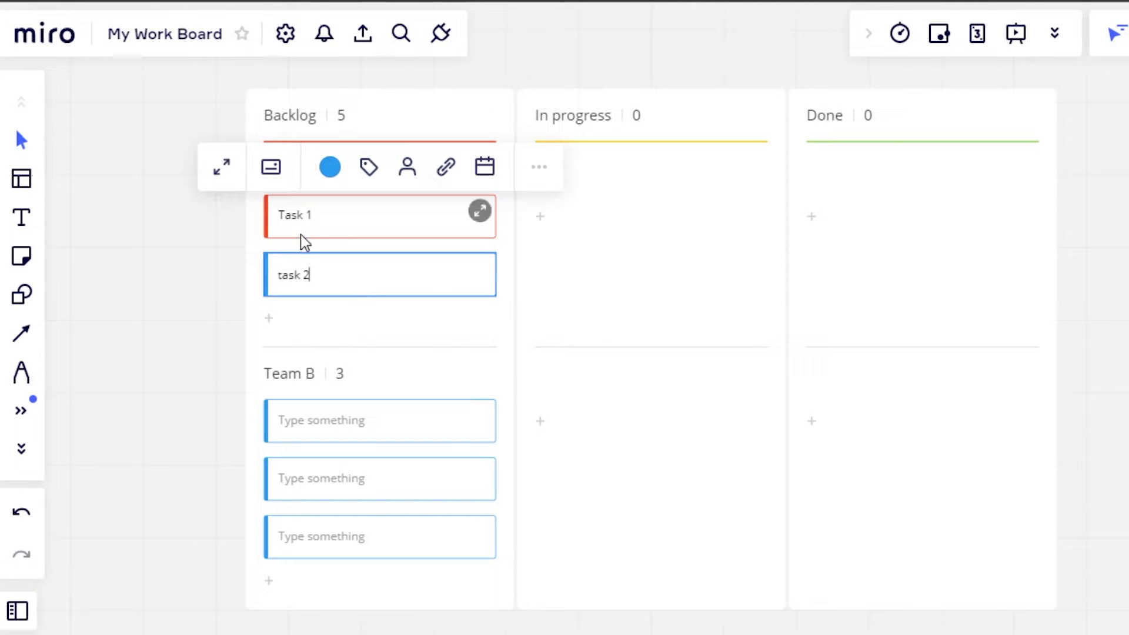
pyautogui.click(330, 167)
pyautogui.click(328, 307)
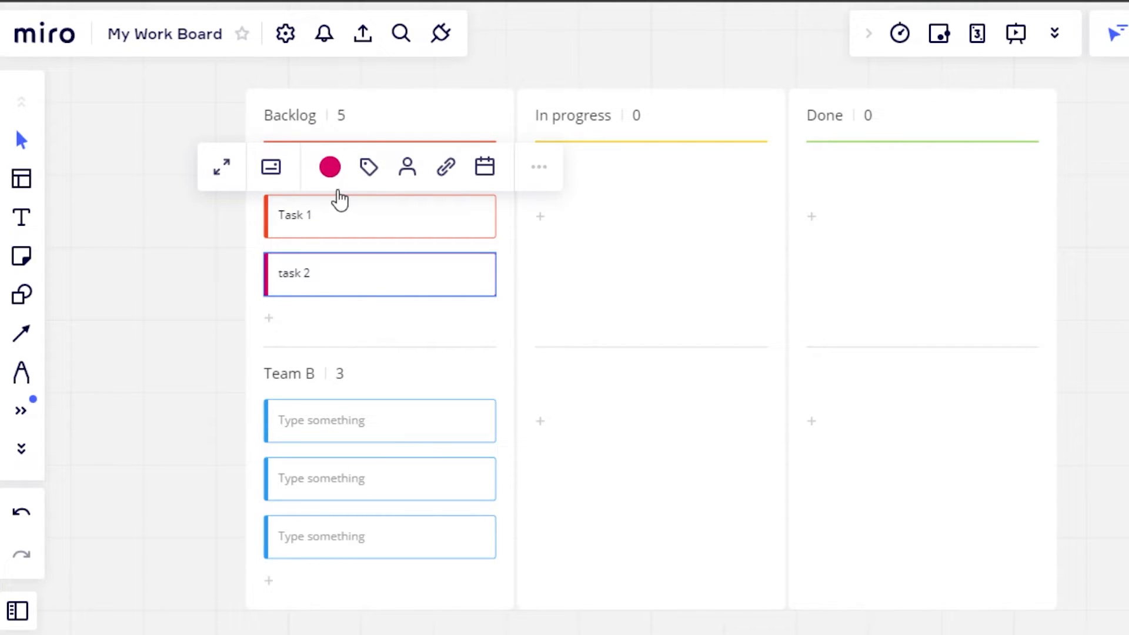
# - Create a red "Important" tag on the task 2 card
pyautogui.click(368, 168)
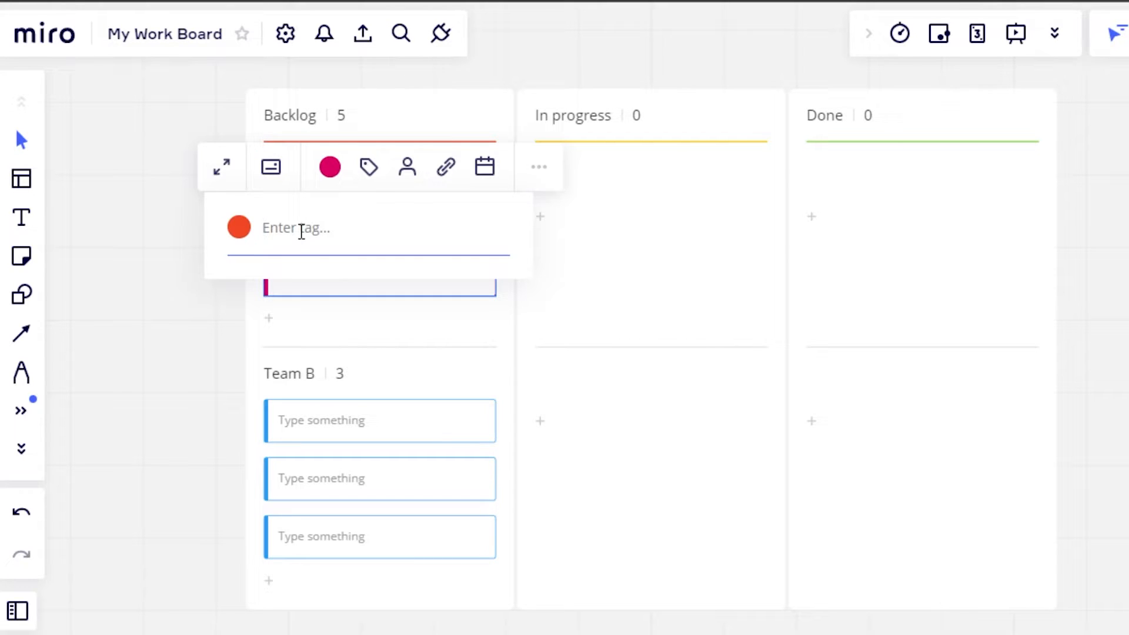
pyautogui.write('IM')
pyautogui.write('mportant')
pyautogui.click(486, 237)
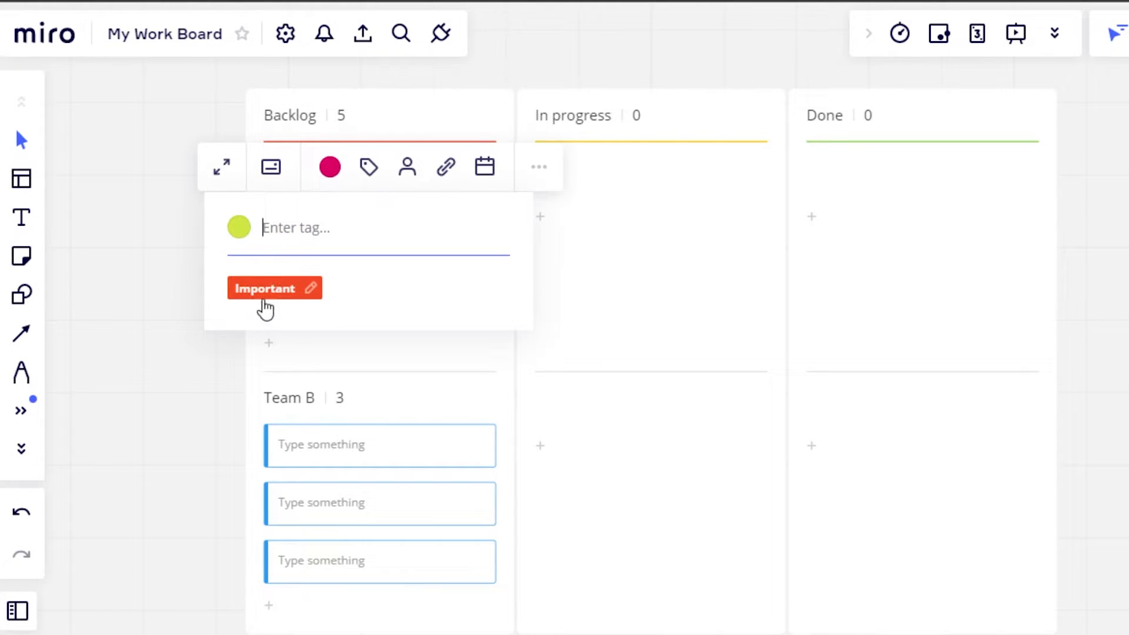
pyautogui.click(141, 383)
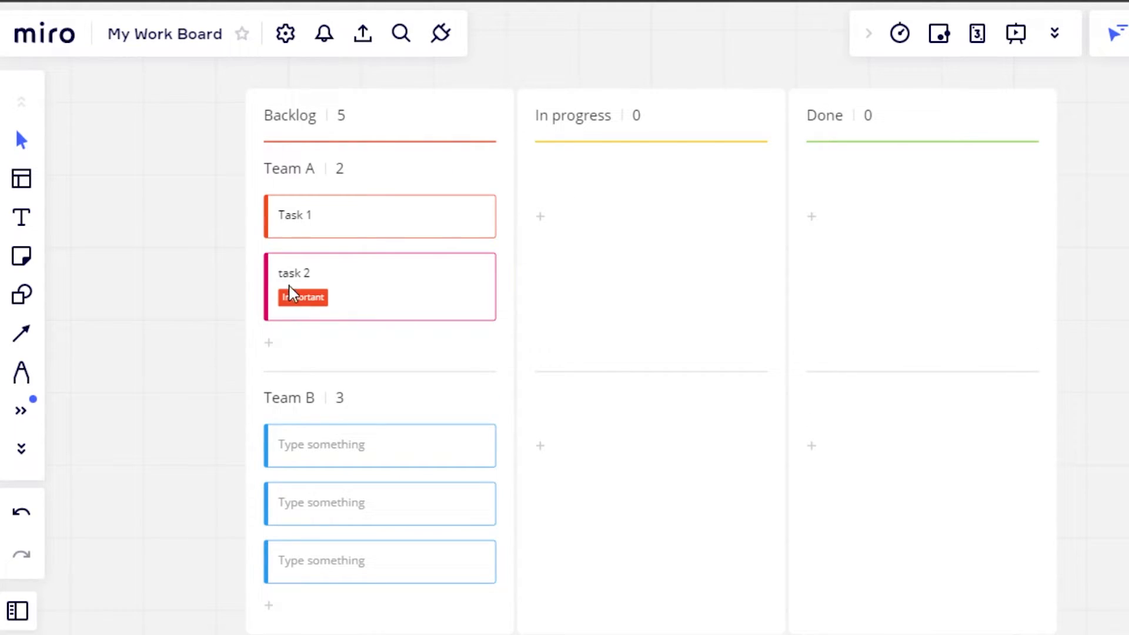
# - Assign the task 2 card to the listed board member and set its due date to July 23, 2022
pyautogui.click(347, 294)
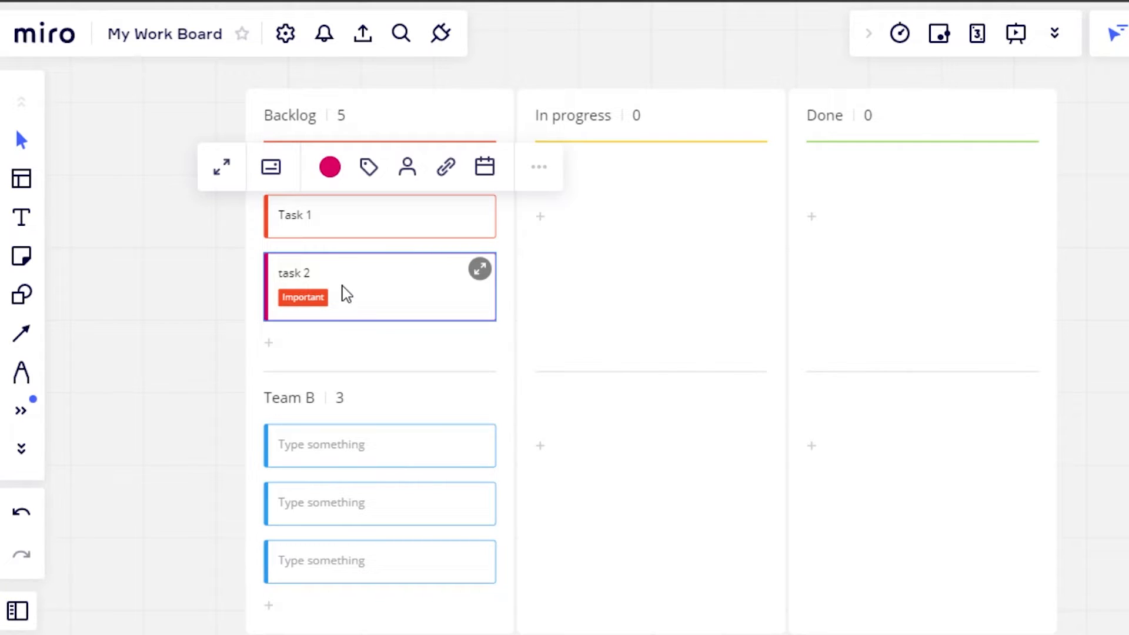
pyautogui.click(407, 169)
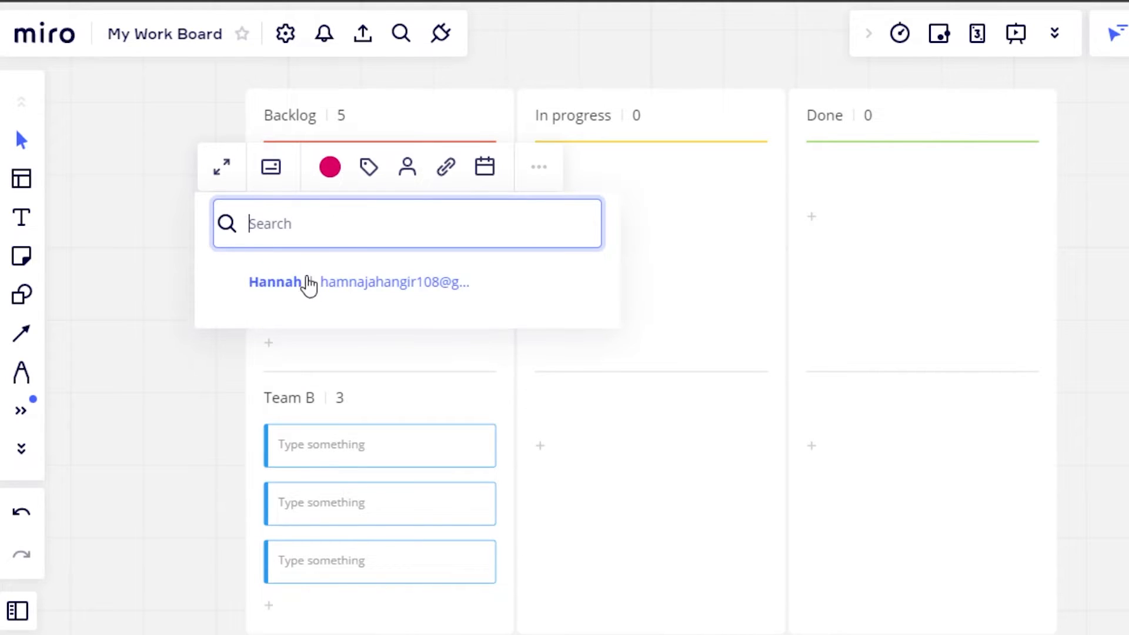
pyautogui.click(275, 283)
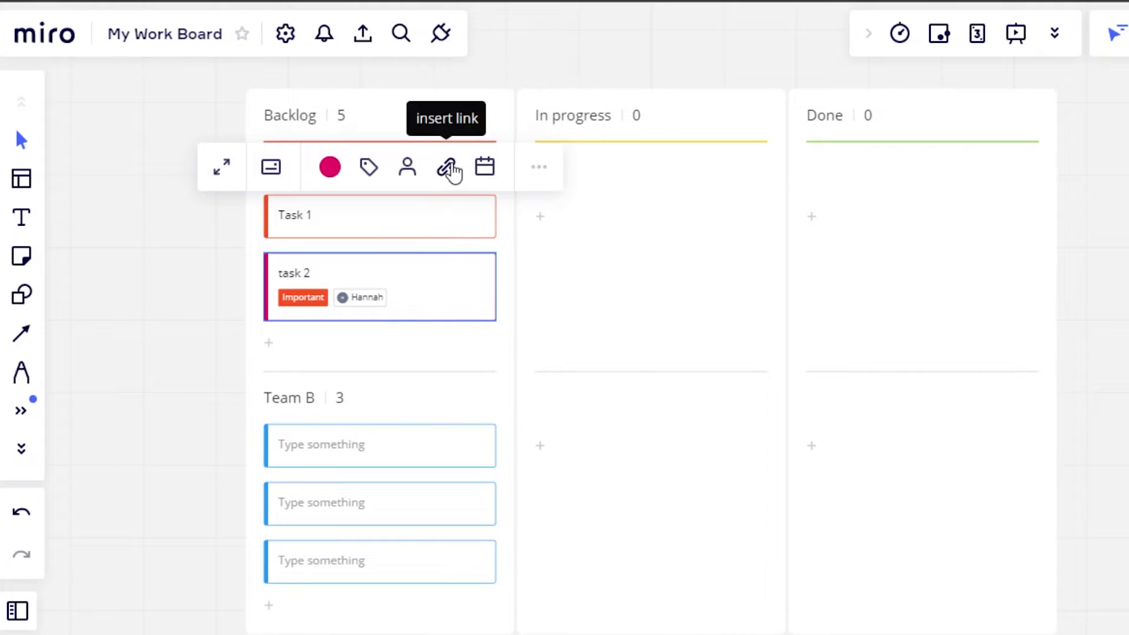
pyautogui.click(486, 173)
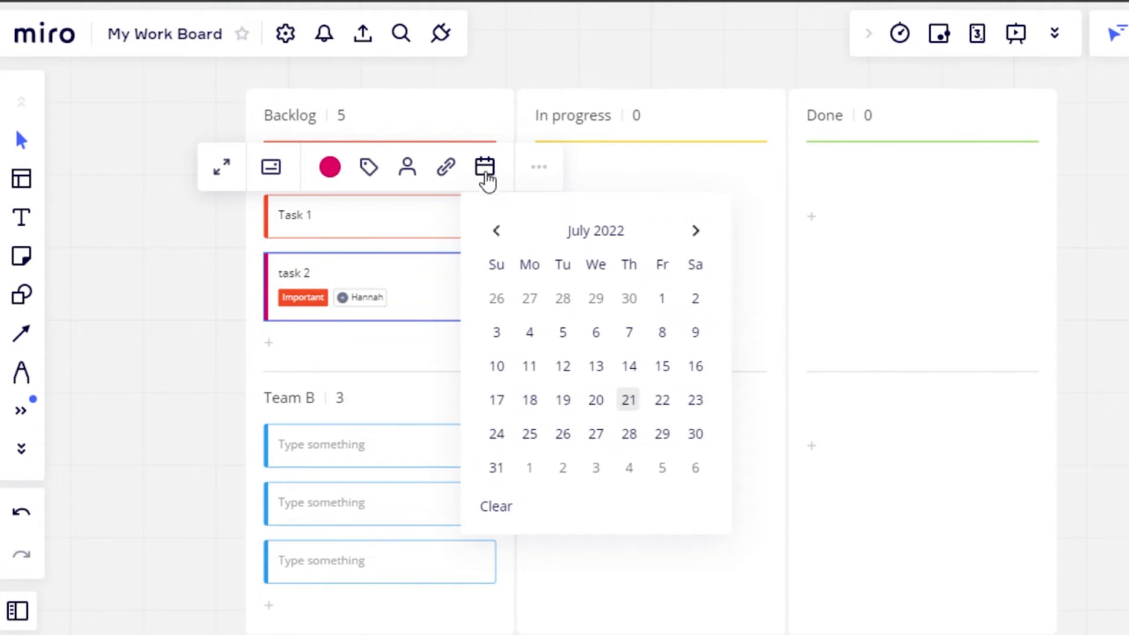
pyautogui.click(702, 401)
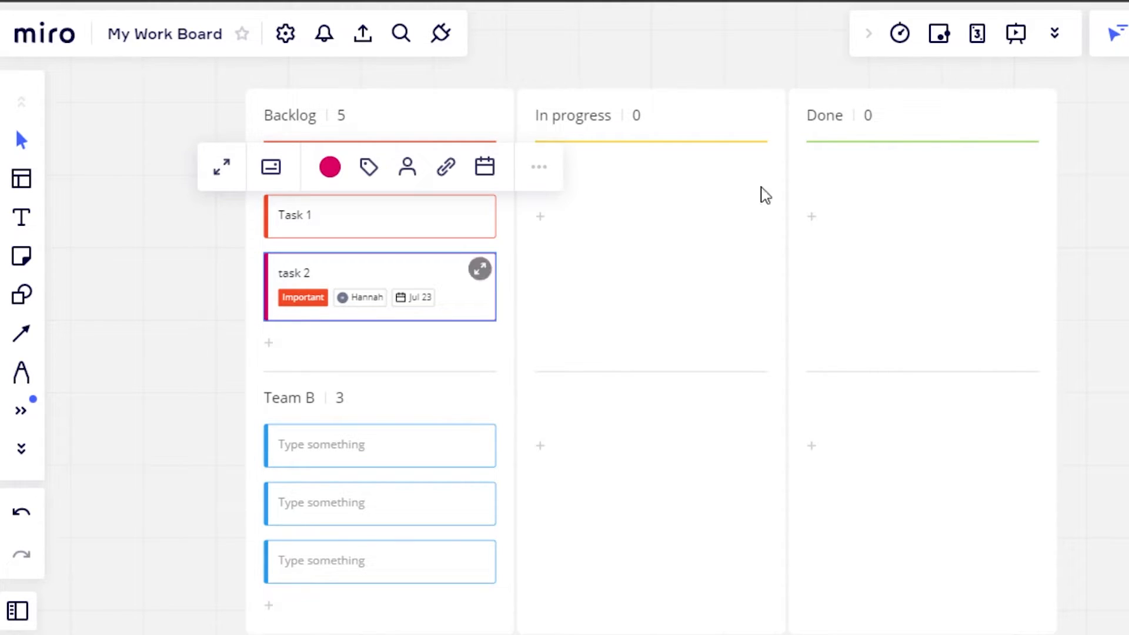
pyautogui.click(1052, 47)
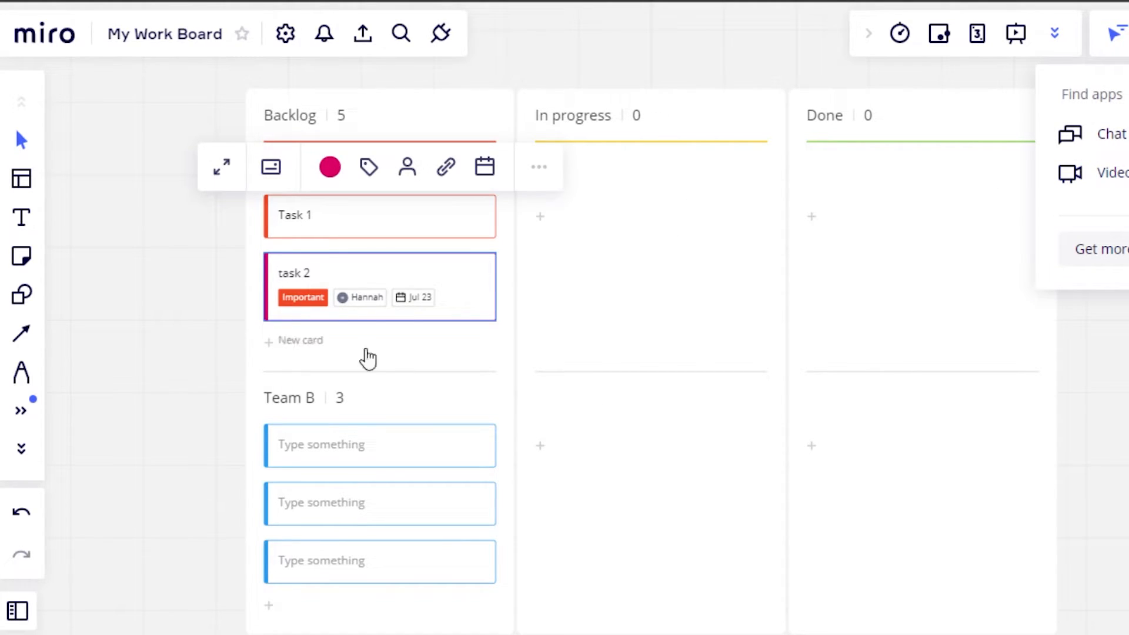
pyautogui.click(156, 255)
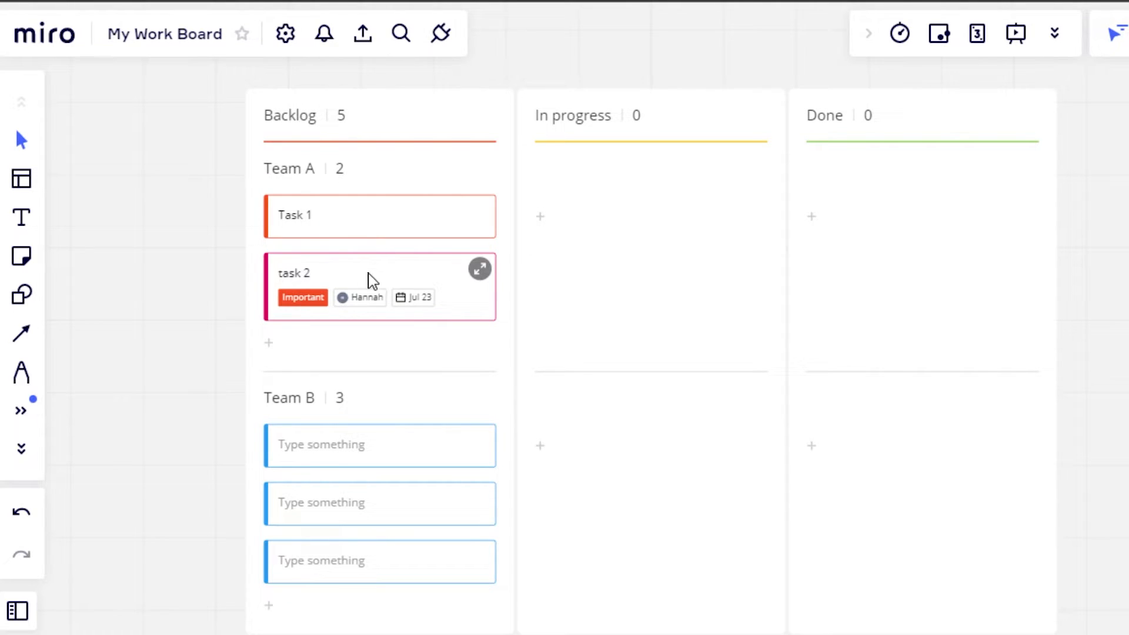
# - Move Team A's task 2 card to In progress and Team B's three blank backlog cards to Done
pyautogui.moveTo(418, 271); pyautogui.dragTo(701, 187)
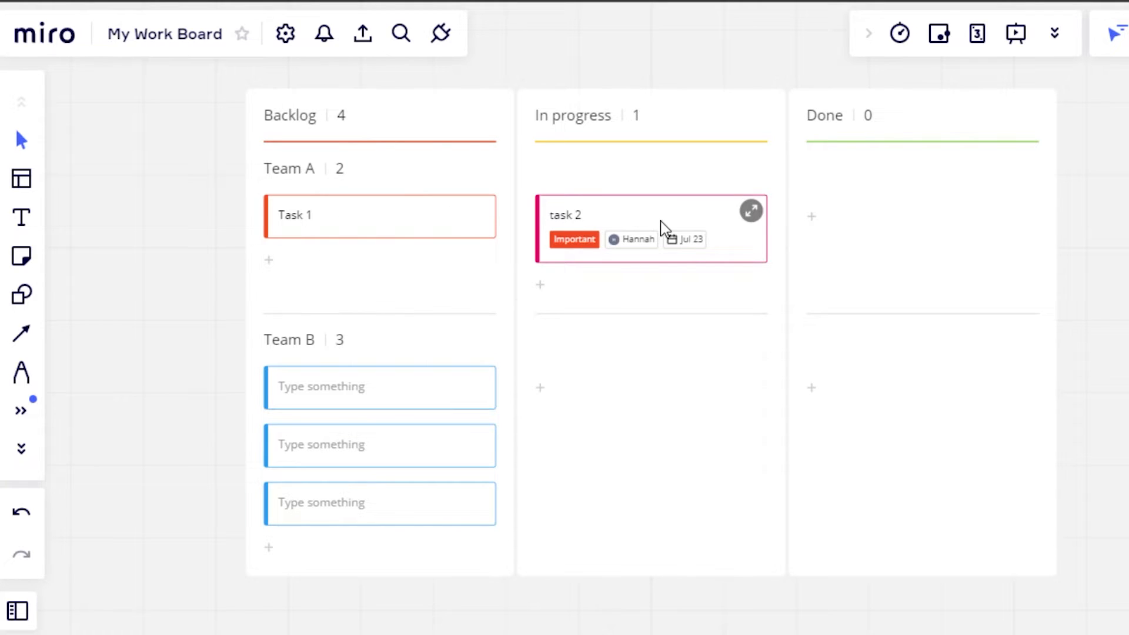
pyautogui.moveTo(315, 446); pyautogui.dragTo(855, 401)
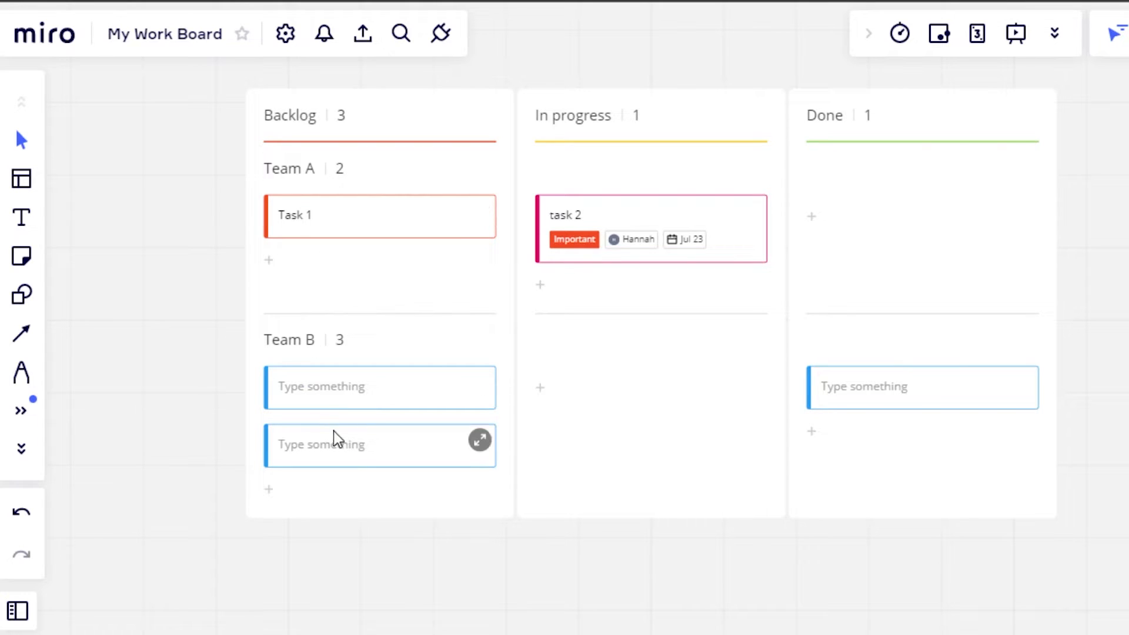
pyautogui.moveTo(375, 435); pyautogui.dragTo(905, 383)
pyautogui.click(473, 381)
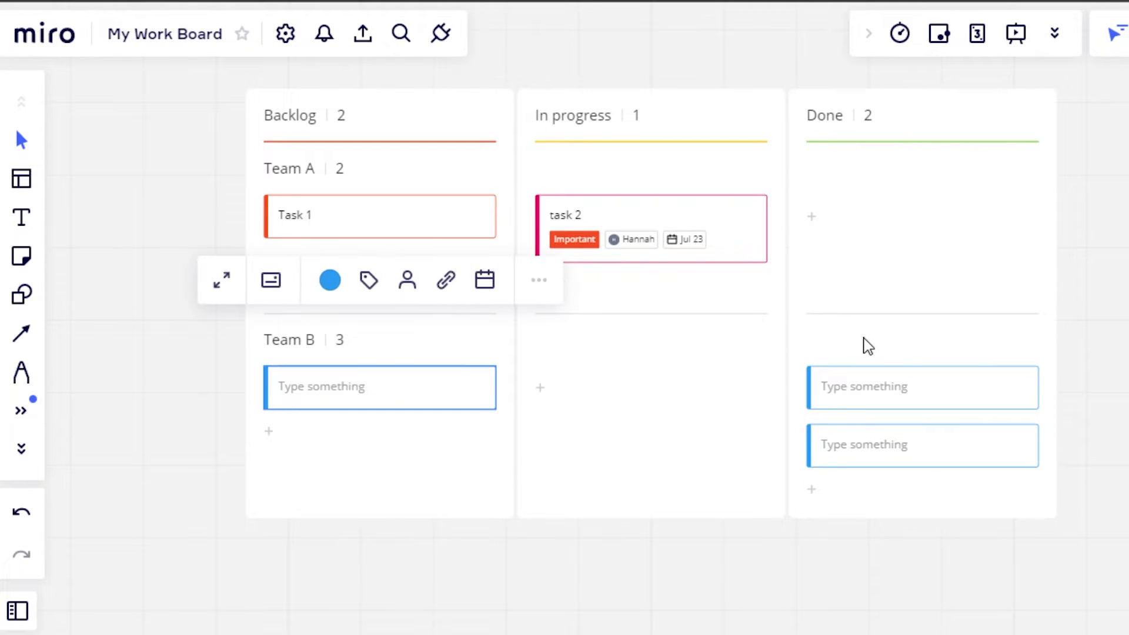
pyautogui.moveTo(426, 406); pyautogui.dragTo(888, 345)
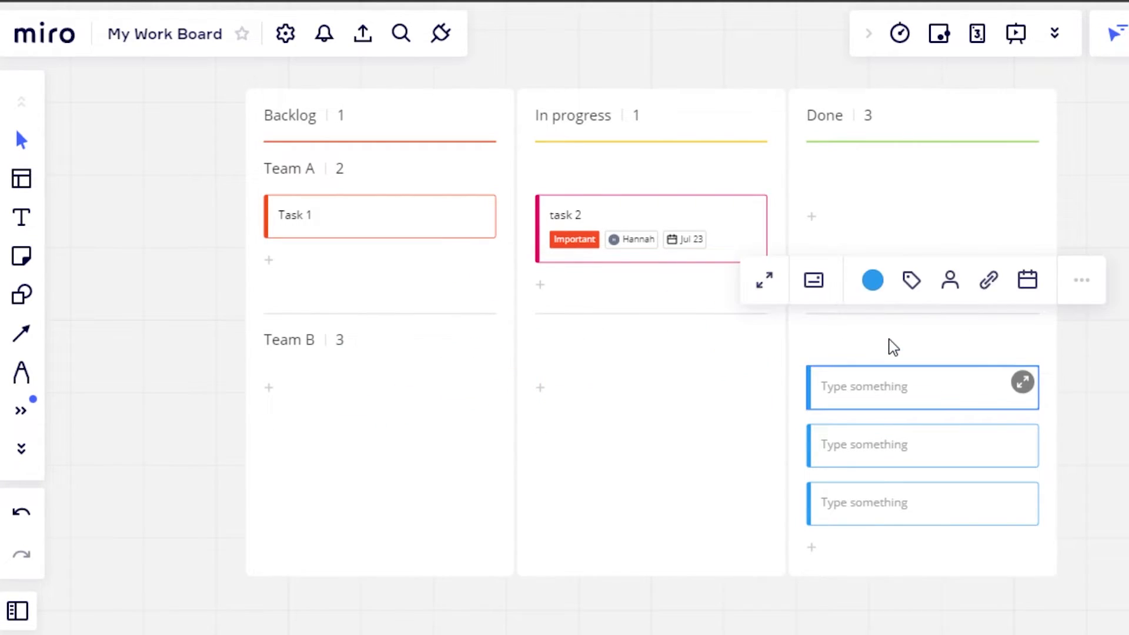
# - View the Timer and Voting feature descriptions, closing each one, and deselect the card
pyautogui.click(900, 33)
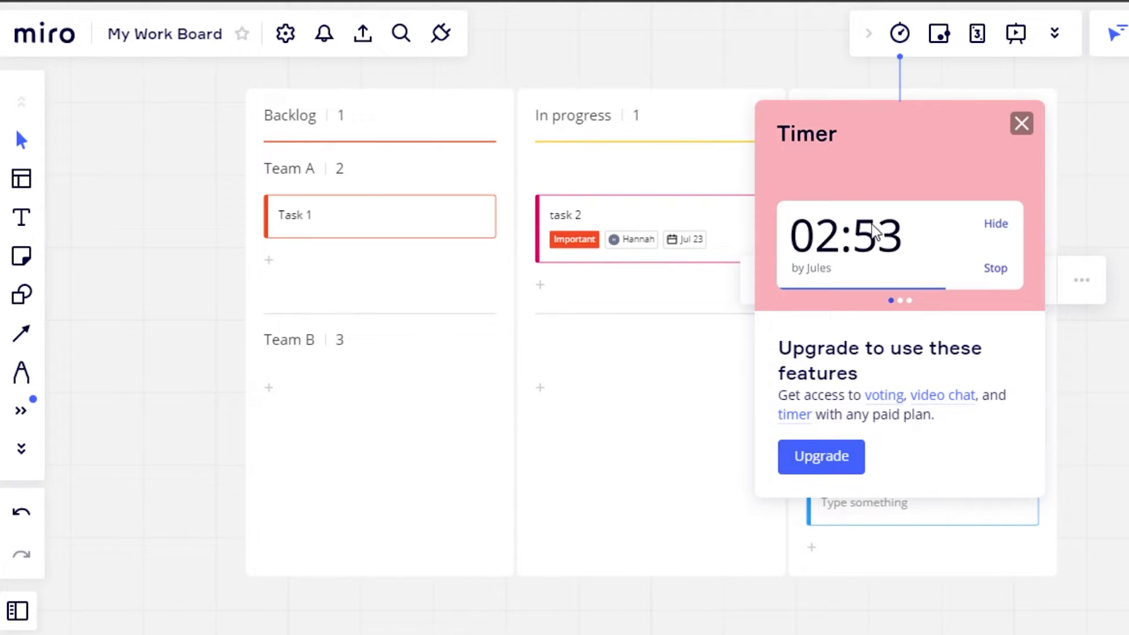
pyautogui.click(1022, 125)
pyautogui.click(941, 44)
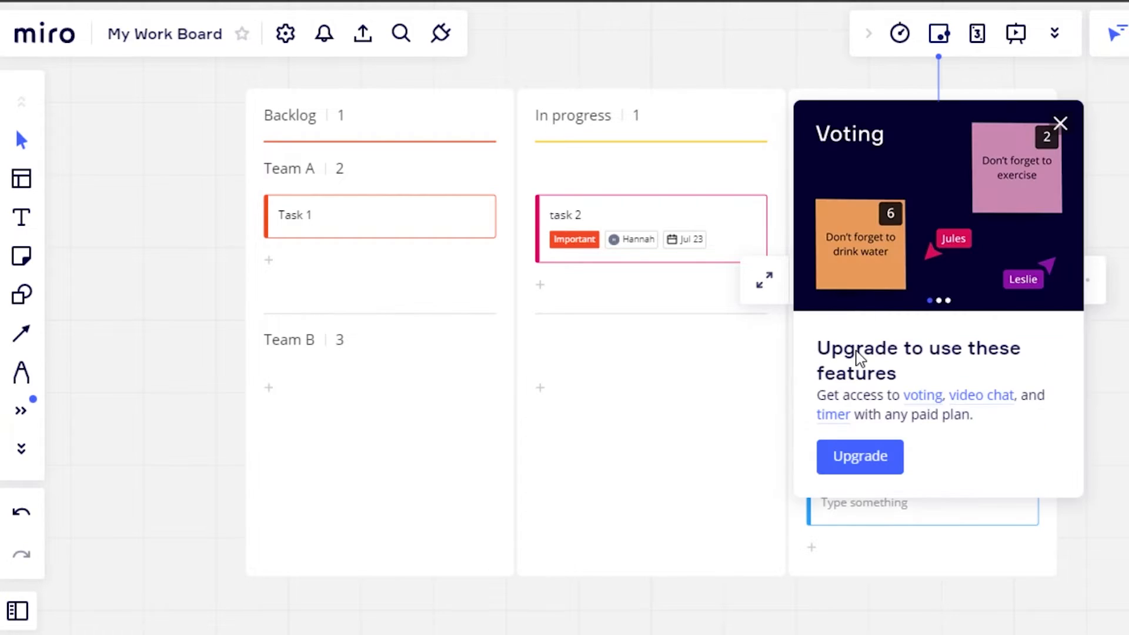
pyautogui.click(1062, 124)
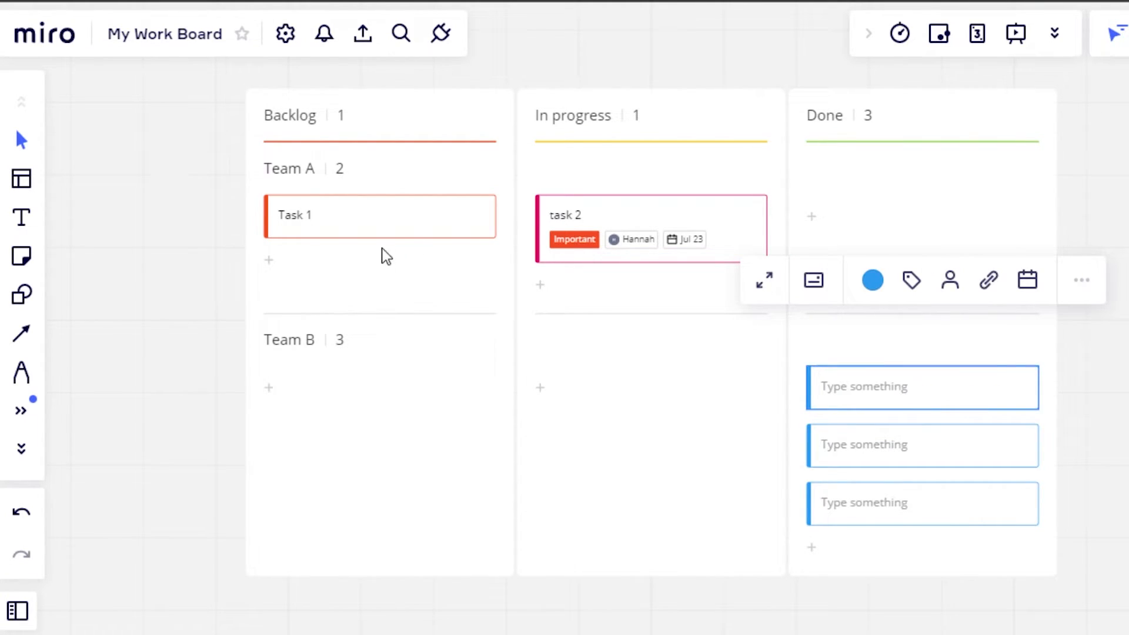
pyautogui.click(205, 260)
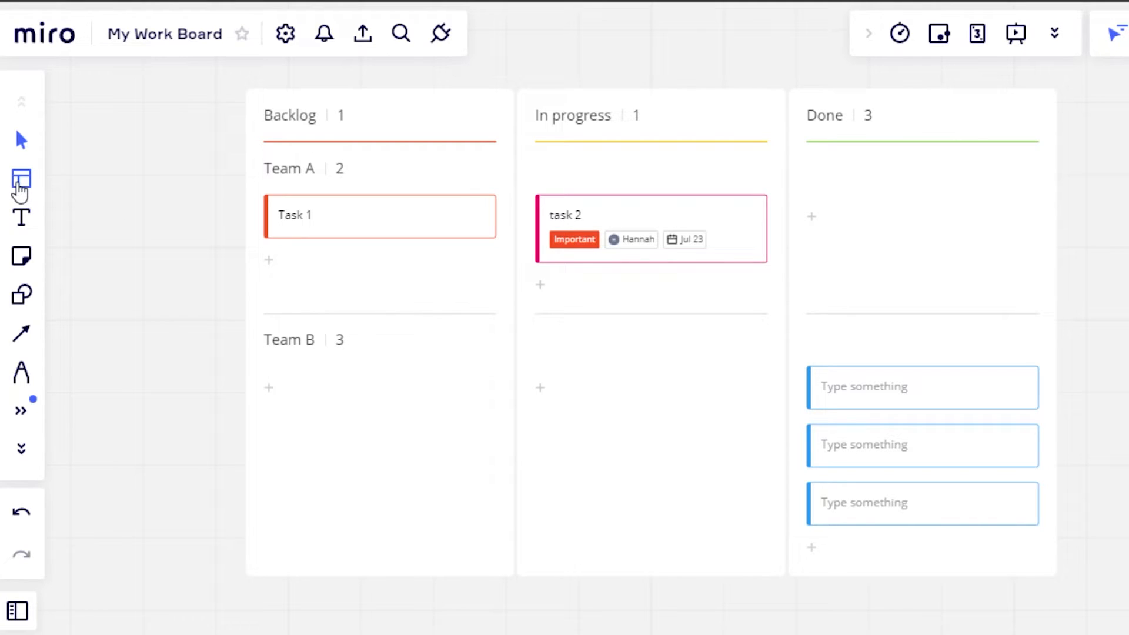
# - Add an enlarged text box reading "Please keep notes" and position it beside the Backlog column's Team A heading
pyautogui.click(20, 217)
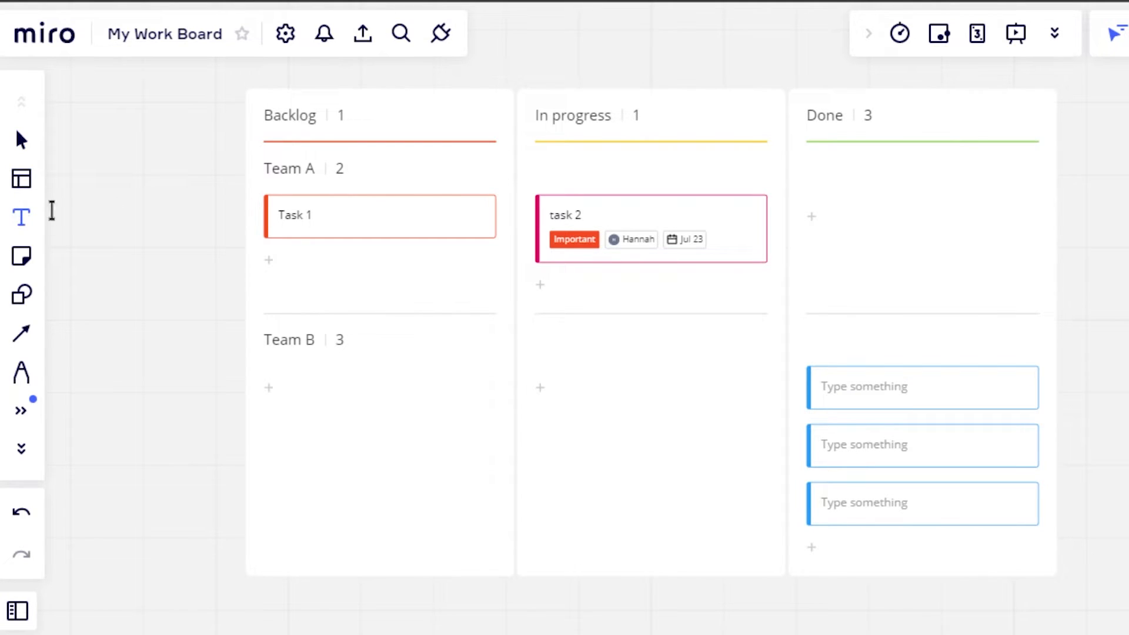
pyautogui.click(91, 225)
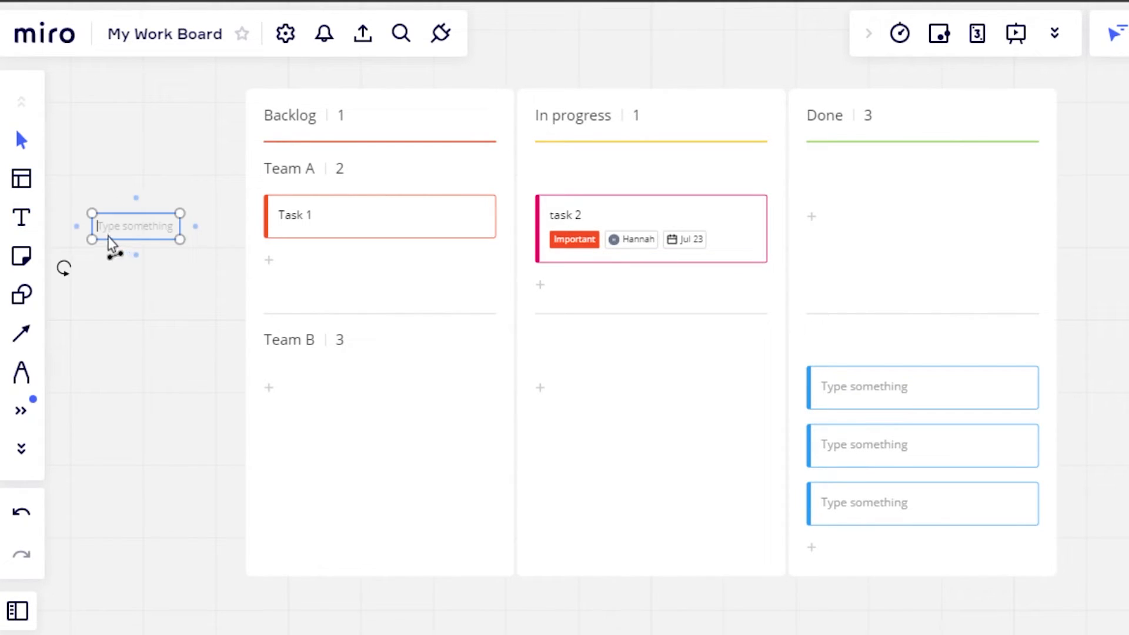
pyautogui.moveTo(180, 240); pyautogui.dragTo(227, 294)
pyautogui.write('Please keep notes')
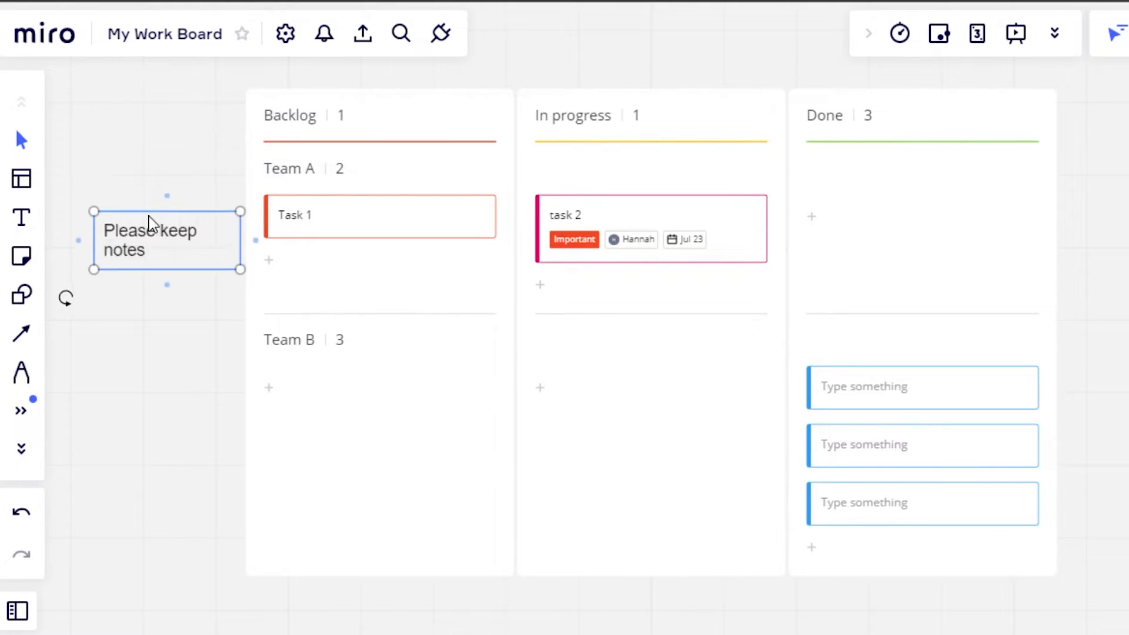
pyautogui.moveTo(151, 222); pyautogui.dragTo(167, 183)
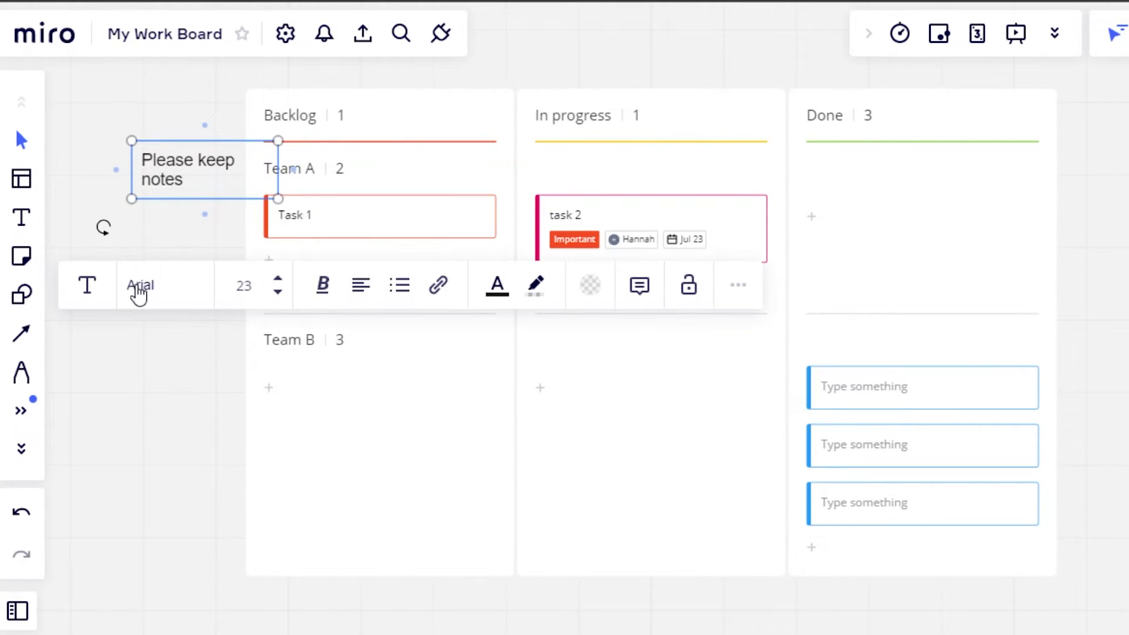
pyautogui.click(139, 291)
pyautogui.click(138, 291)
pyautogui.click(121, 221)
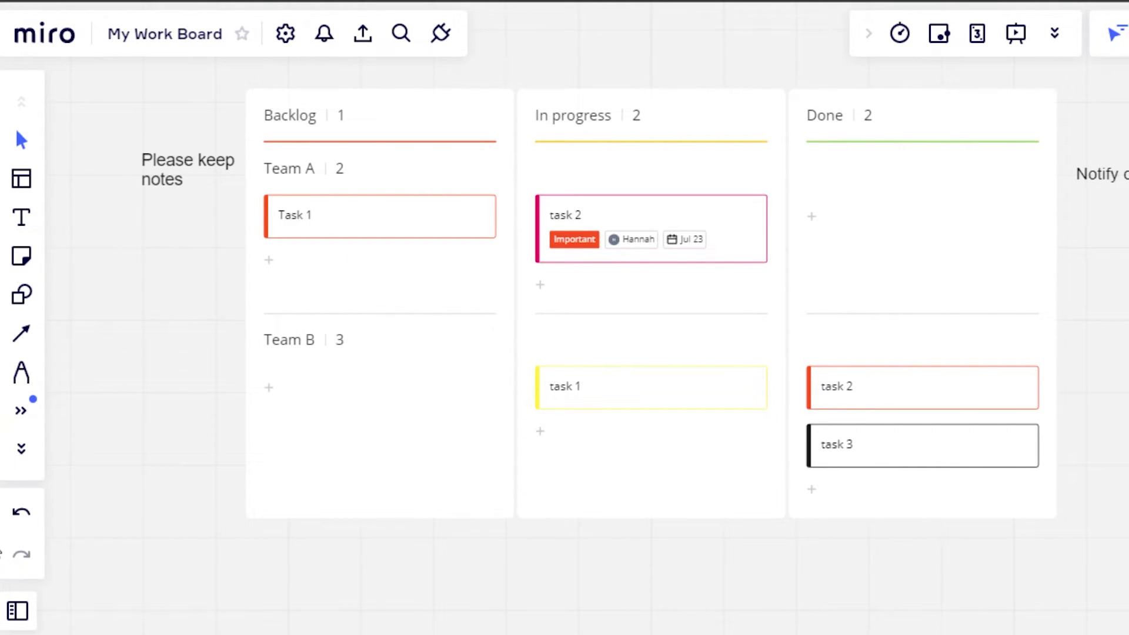
# - Place an orange sticky note beside the Backlog column reading "take emails of all the attendees and send reminder"
pyautogui.click(22, 259)
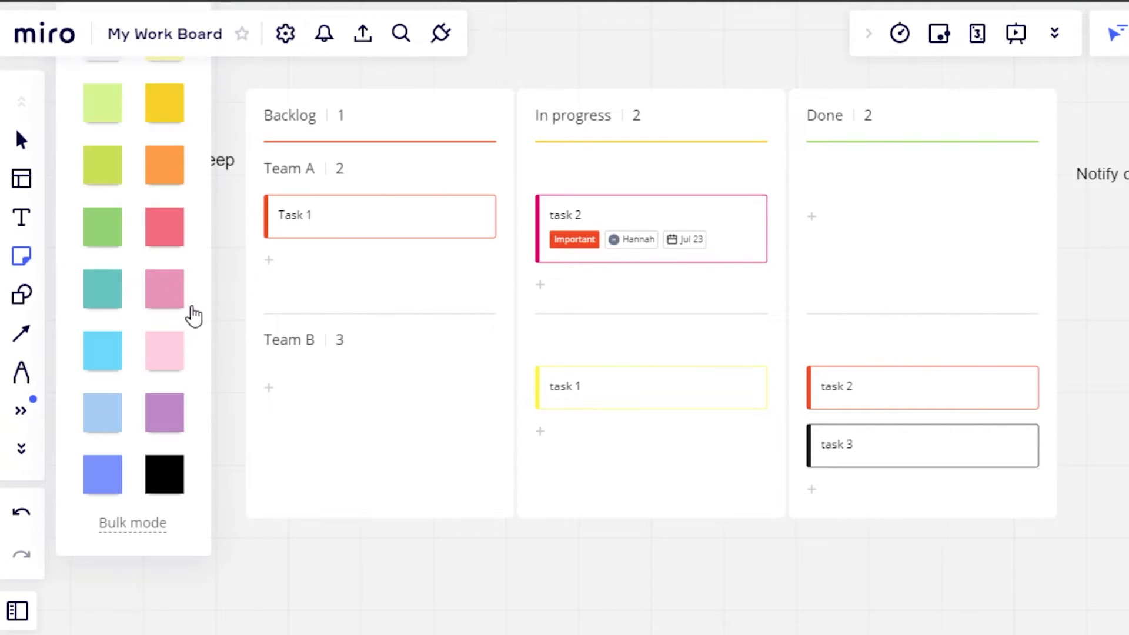
pyautogui.click(164, 157)
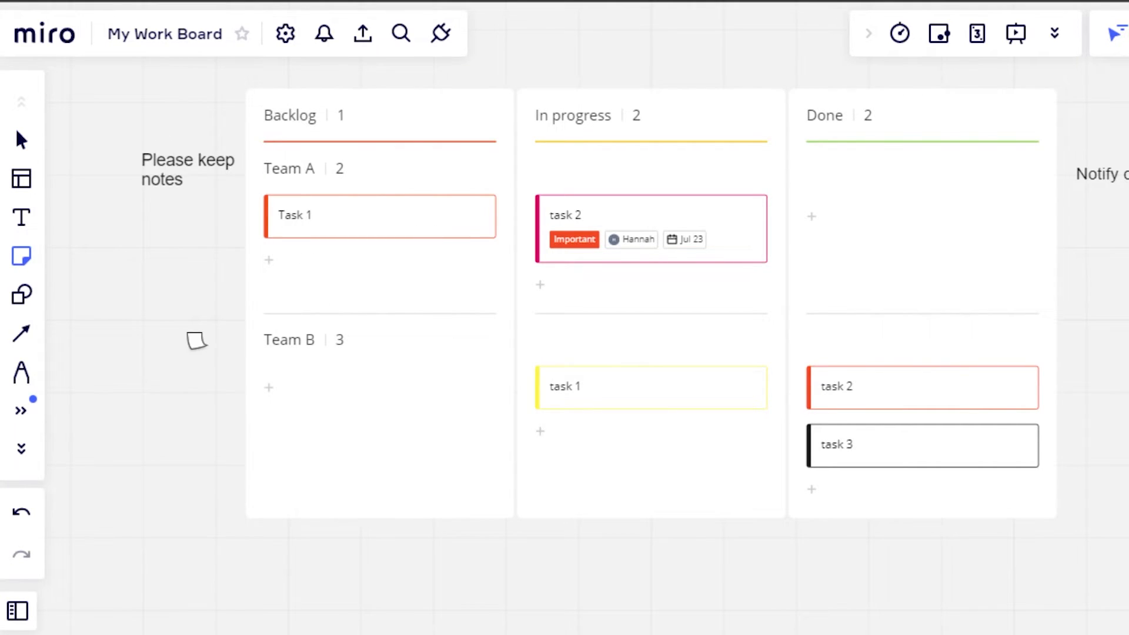
pyautogui.click(145, 325)
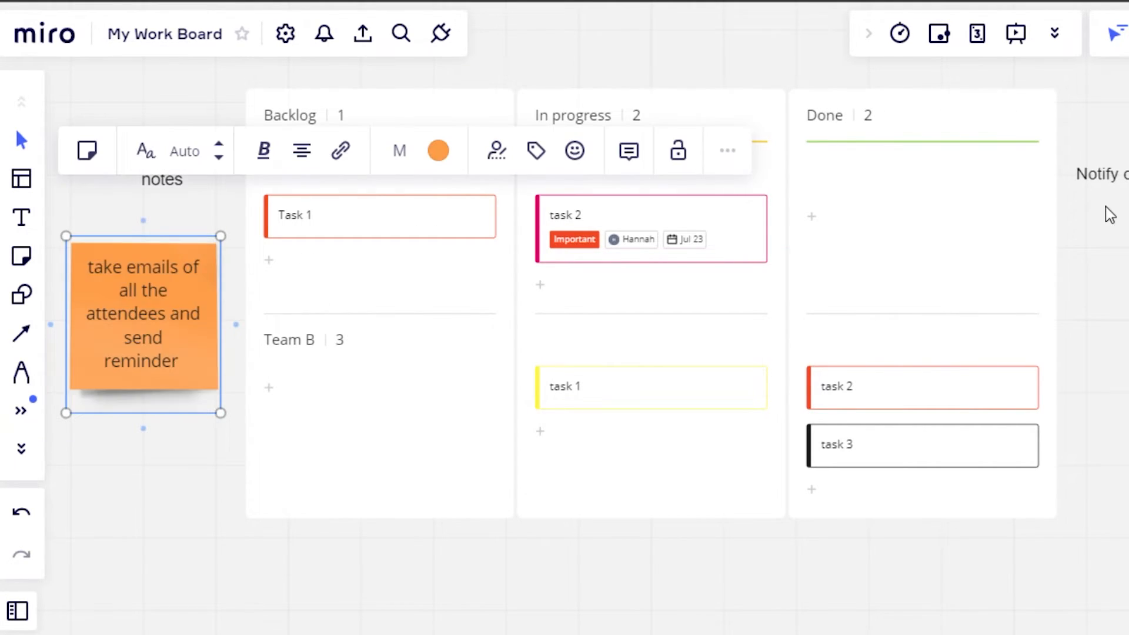
pyautogui.click(394, 296)
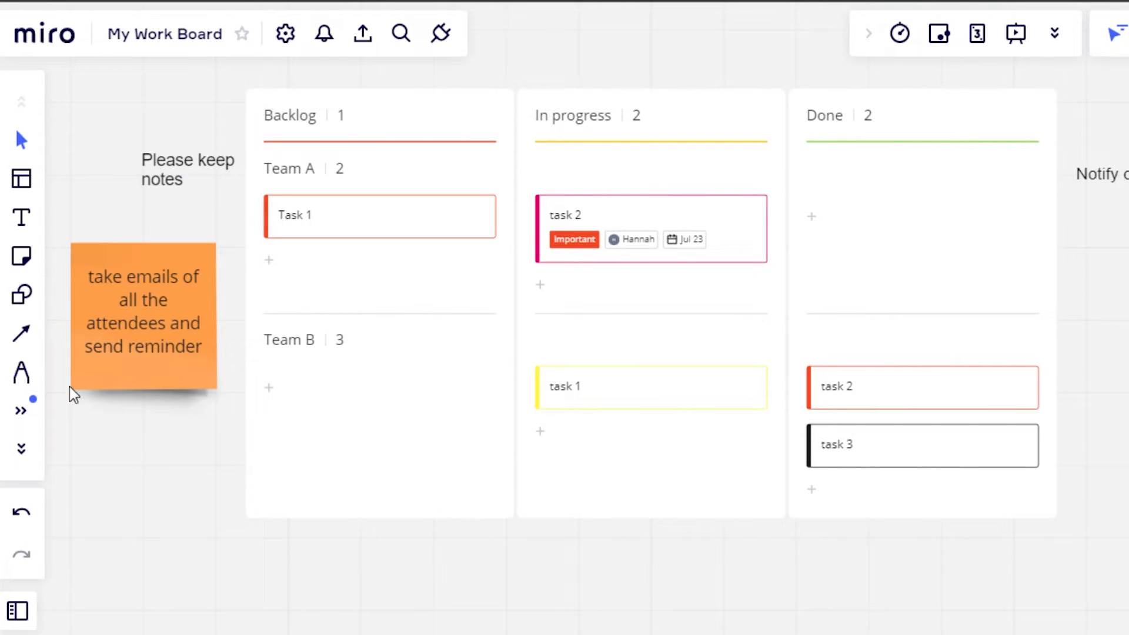
# - Place a red sticky note below "Notify once done" reading "Keep working hard there is a bonus at the end of the month" and view the template gallery
pyautogui.click(21, 256)
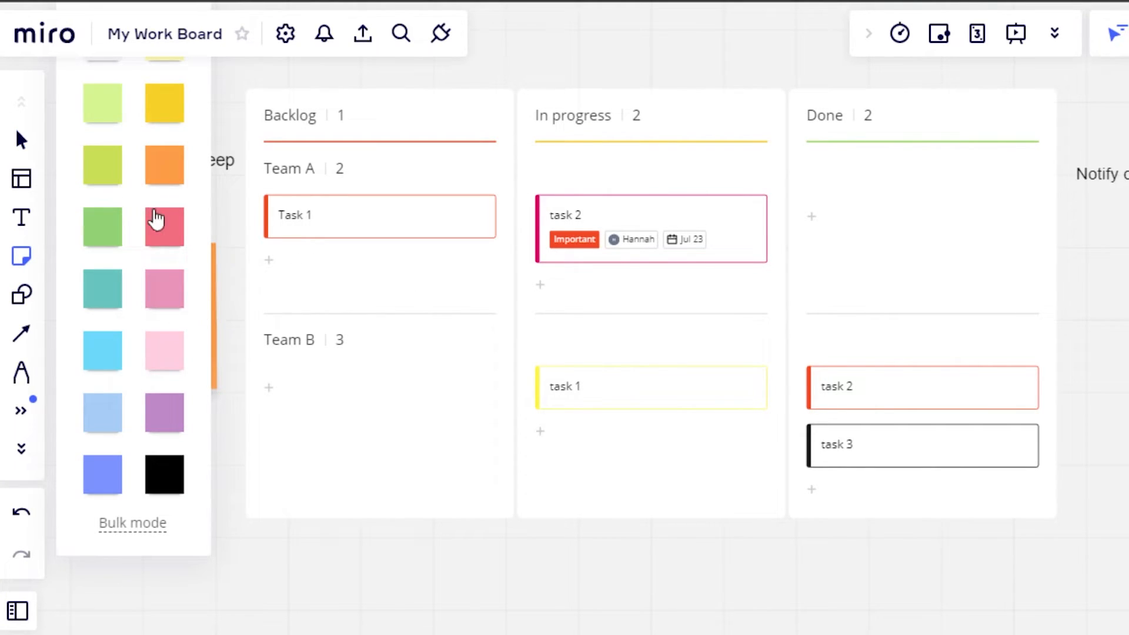
pyautogui.click(160, 229)
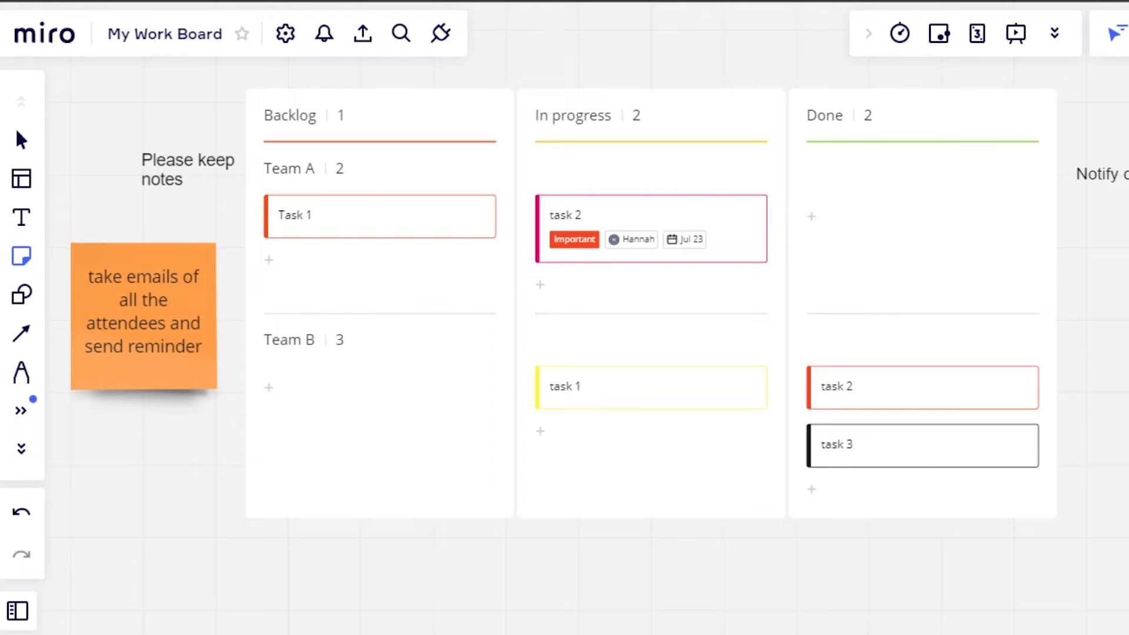
pyautogui.click(1111, 289)
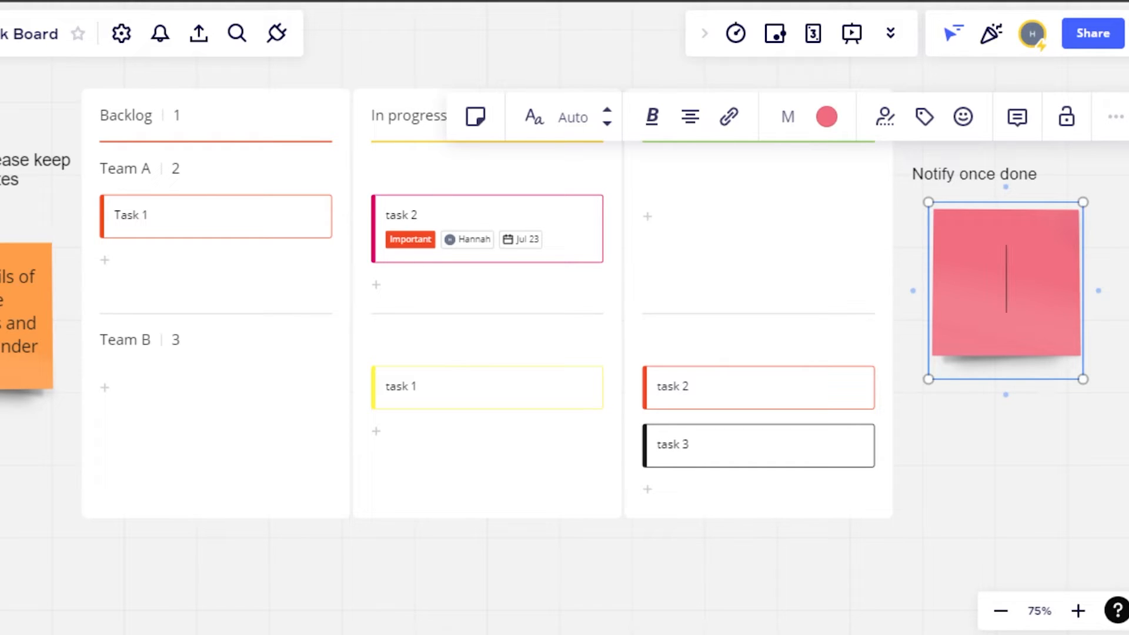
pyautogui.click(2, 171)
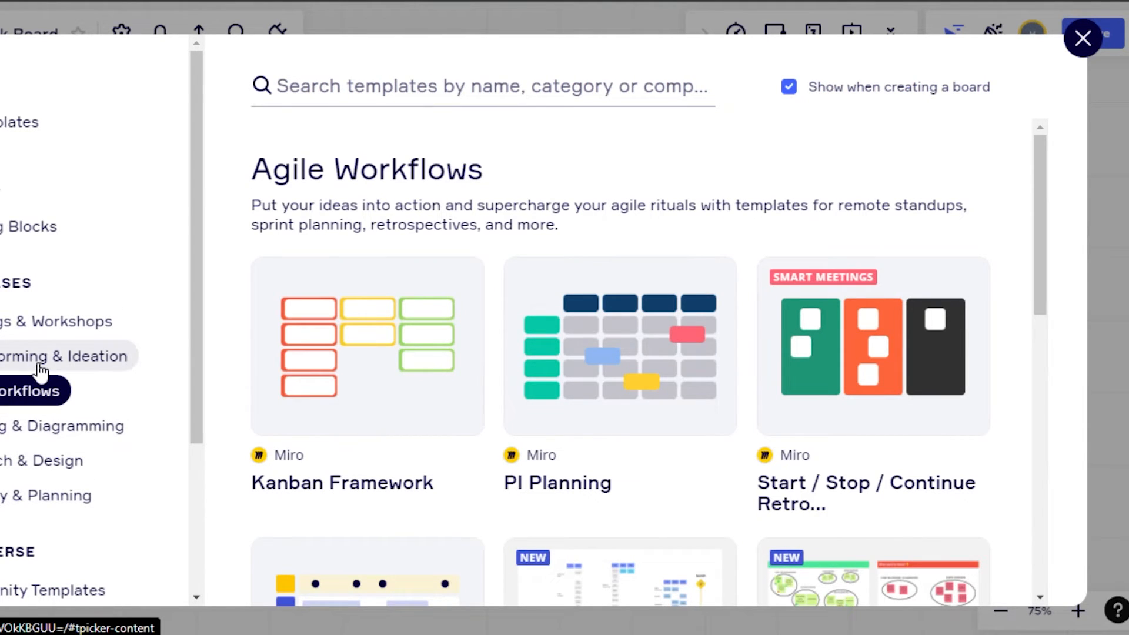
pyautogui.click(1084, 39)
pyautogui.click(1022, 276)
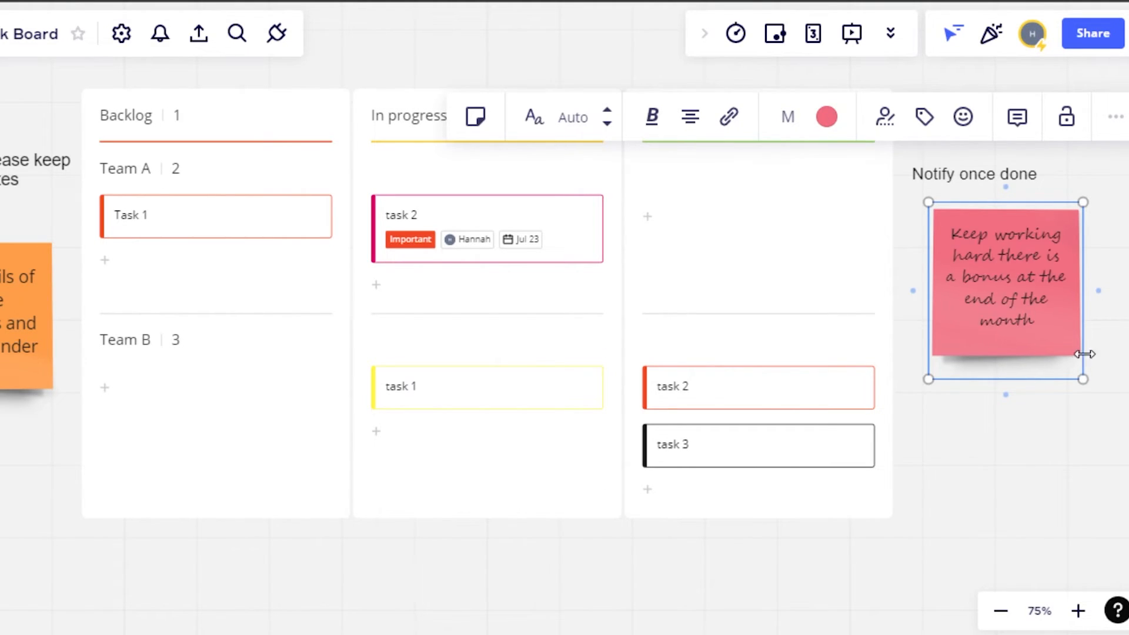
# - Change the orange sticky note's text to the same handwriting-style font as the red sticky note
pyautogui.click(1092, 345)
pyautogui.click(1007, 375)
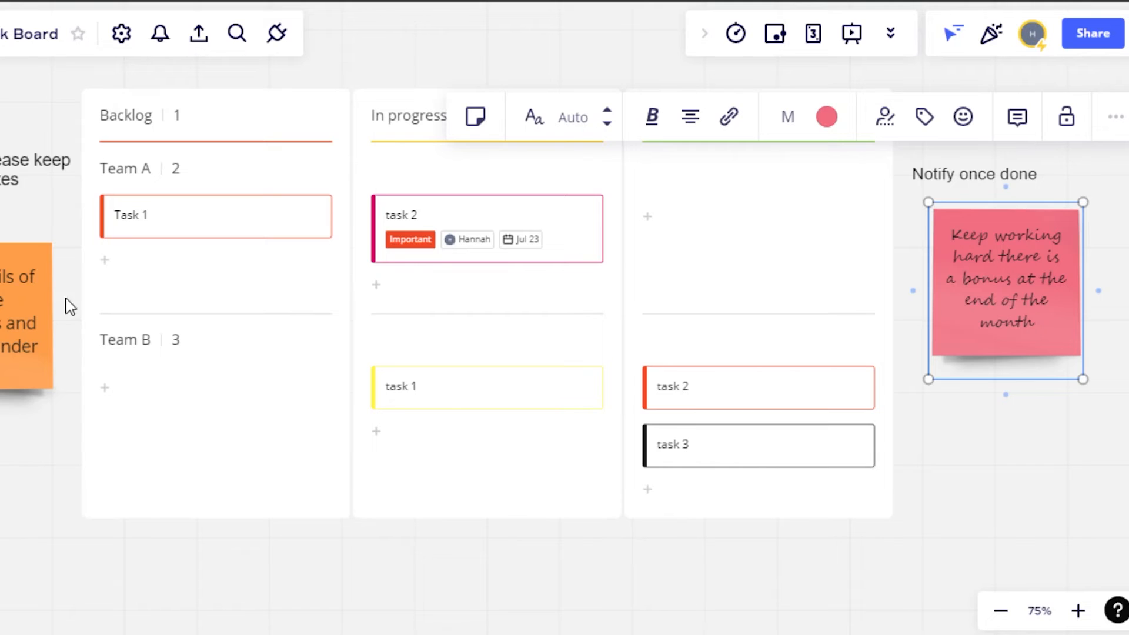
pyautogui.click(27, 315)
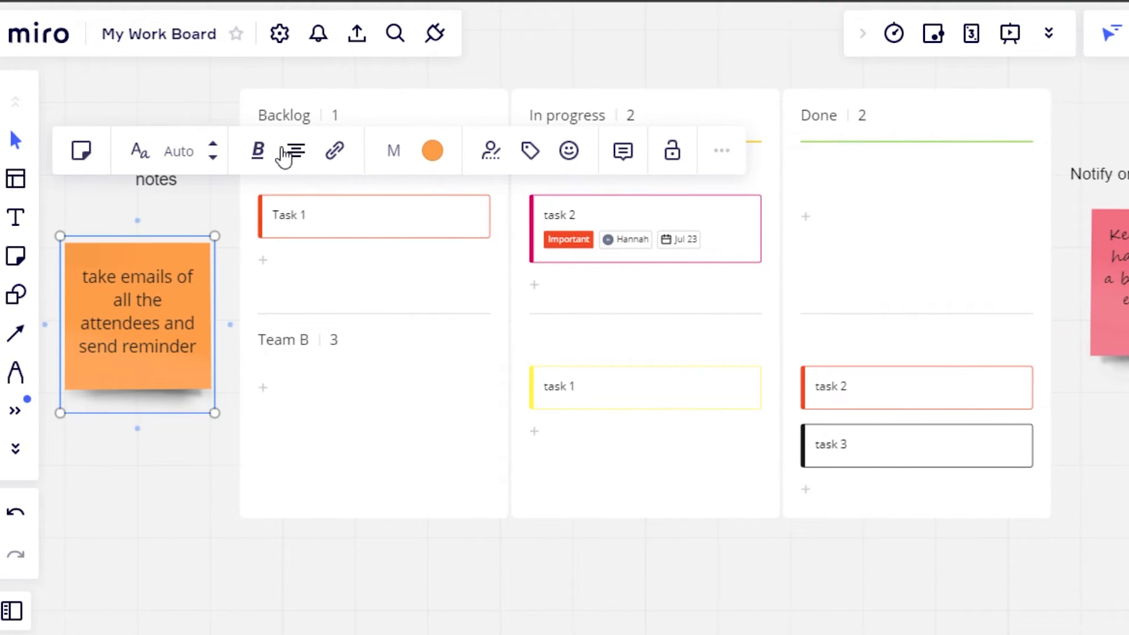
pyautogui.click(139, 151)
# - Draw a short elbowed arrow from below the "Please keep notes" text towards the Backlog column's Team A section
pyautogui.click(16, 334)
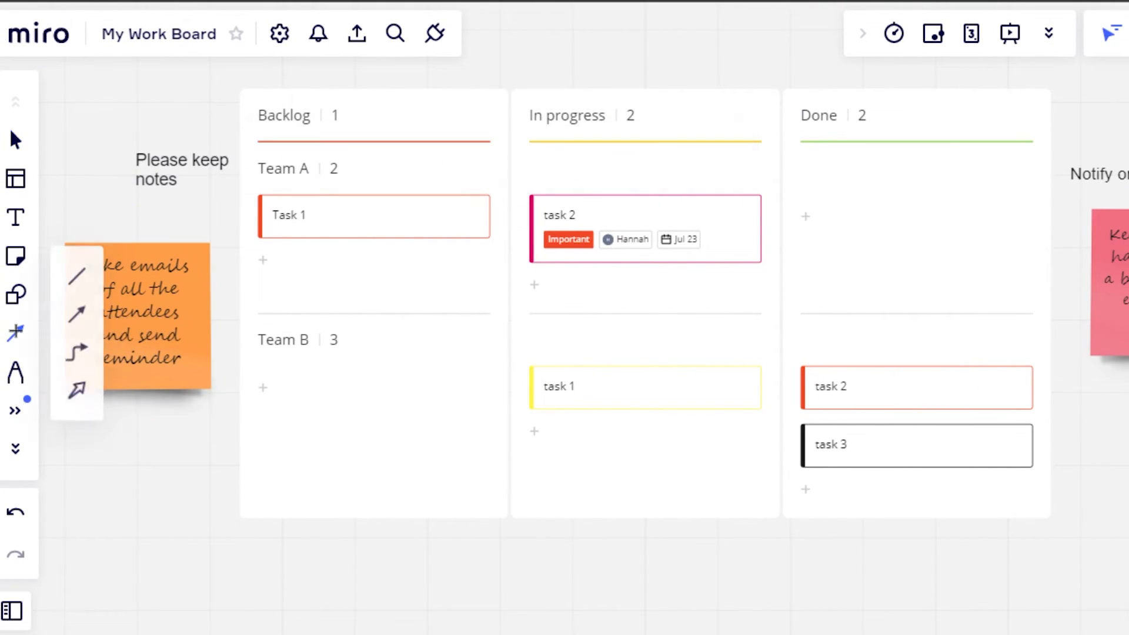
pyautogui.click(76, 356)
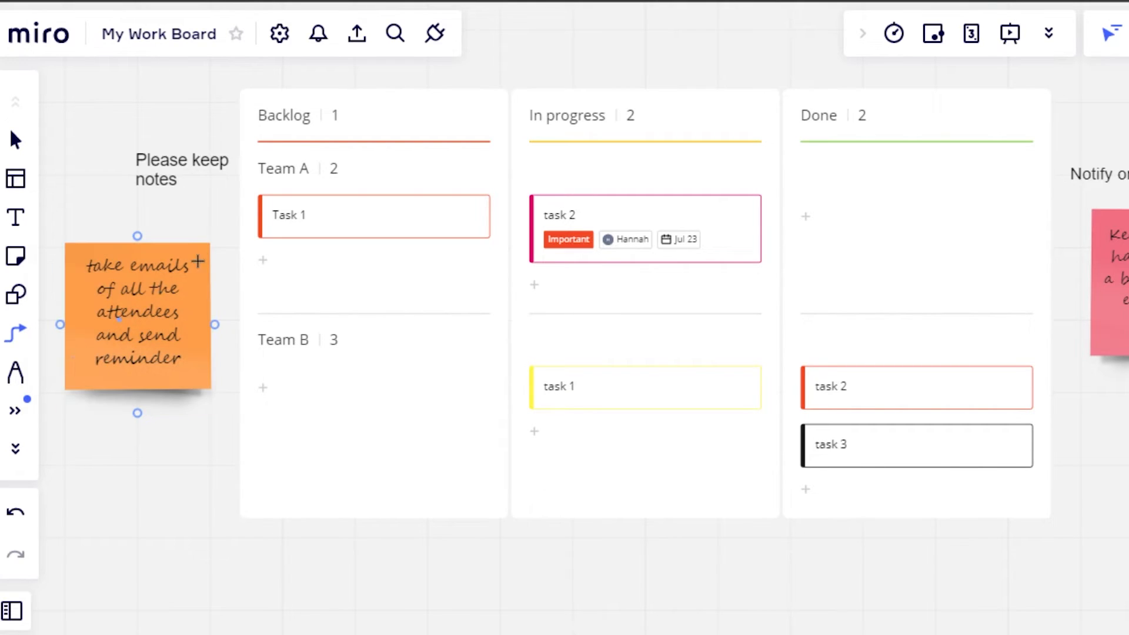
pyautogui.click(205, 180)
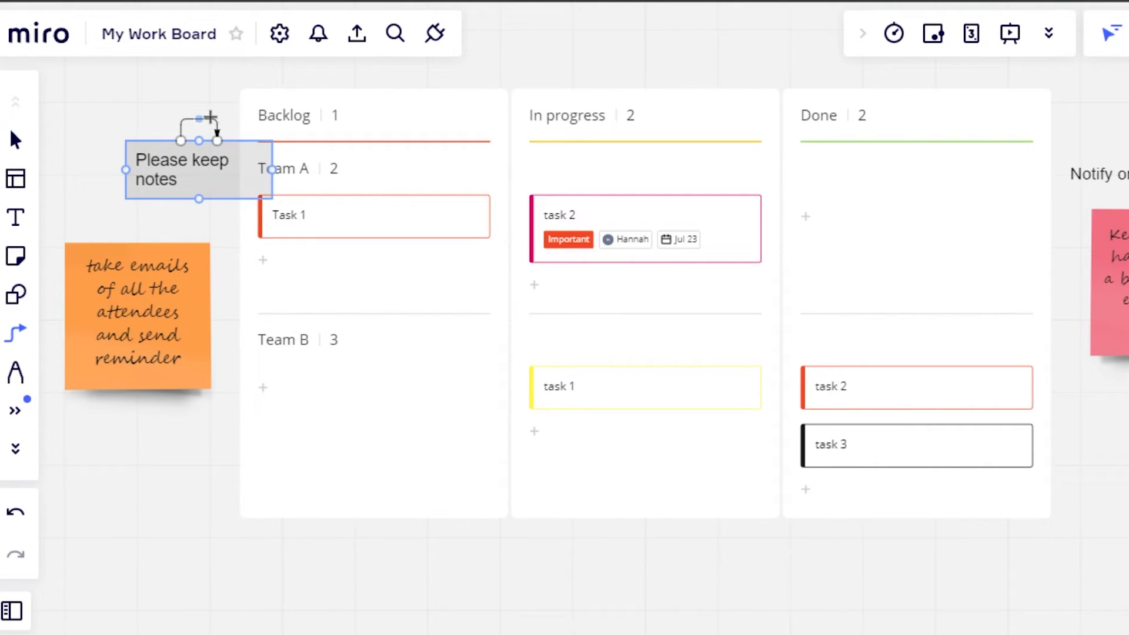
pyautogui.moveTo(210, 117); pyautogui.dragTo(234, 188)
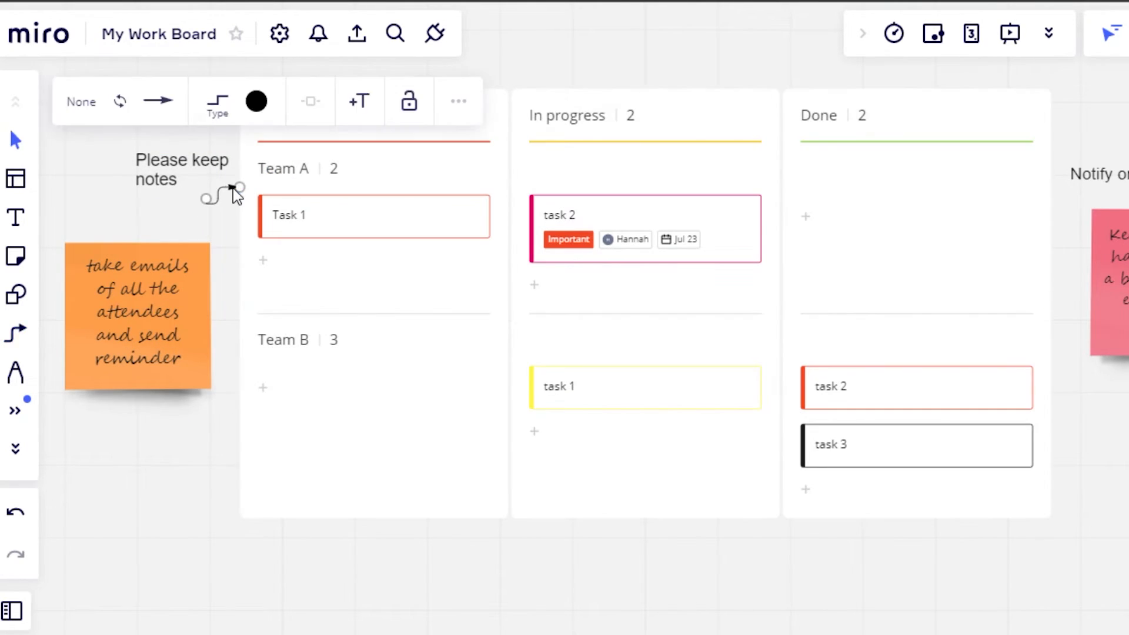
pyautogui.click(651, 79)
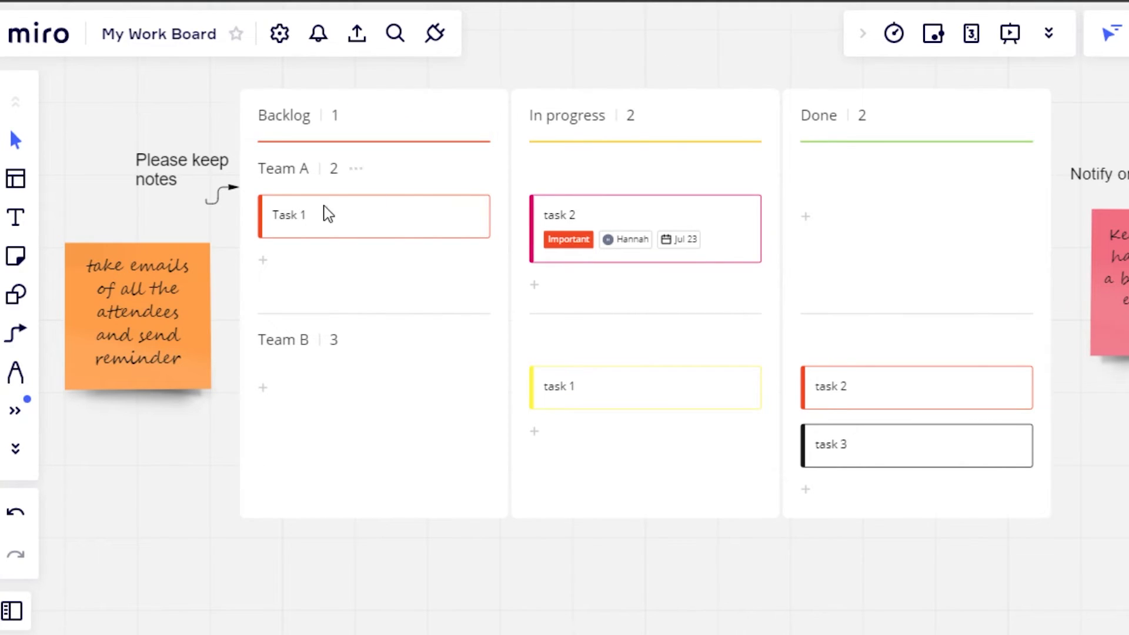
# - Draw a straight vertical arrow below the orange sticky note, pointing up at the note
pyautogui.click(16, 333)
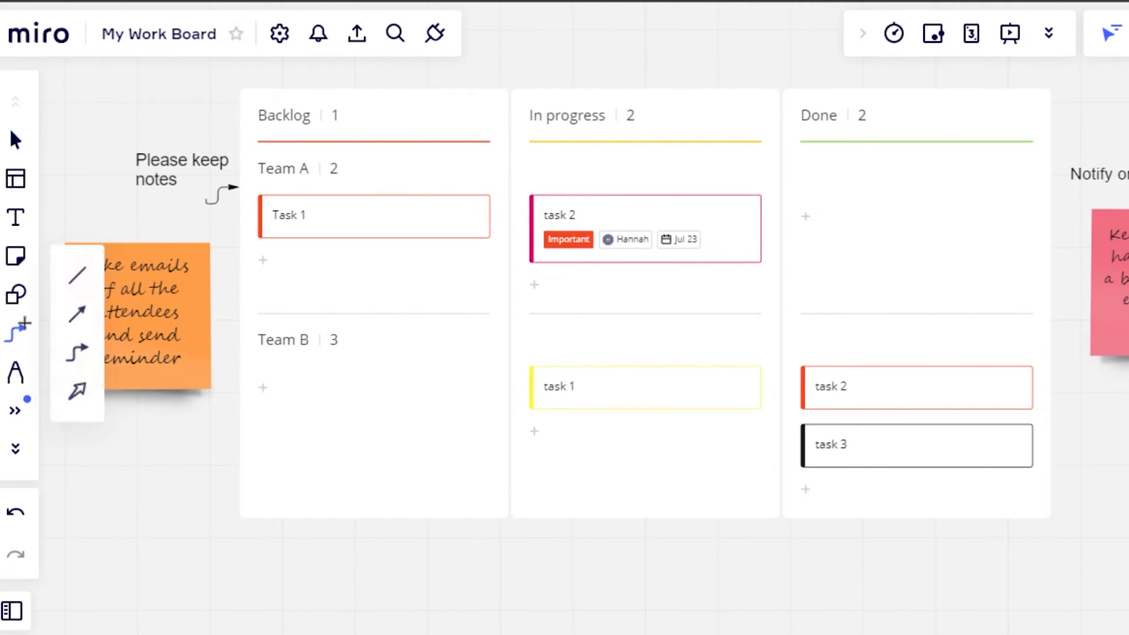
pyautogui.click(82, 320)
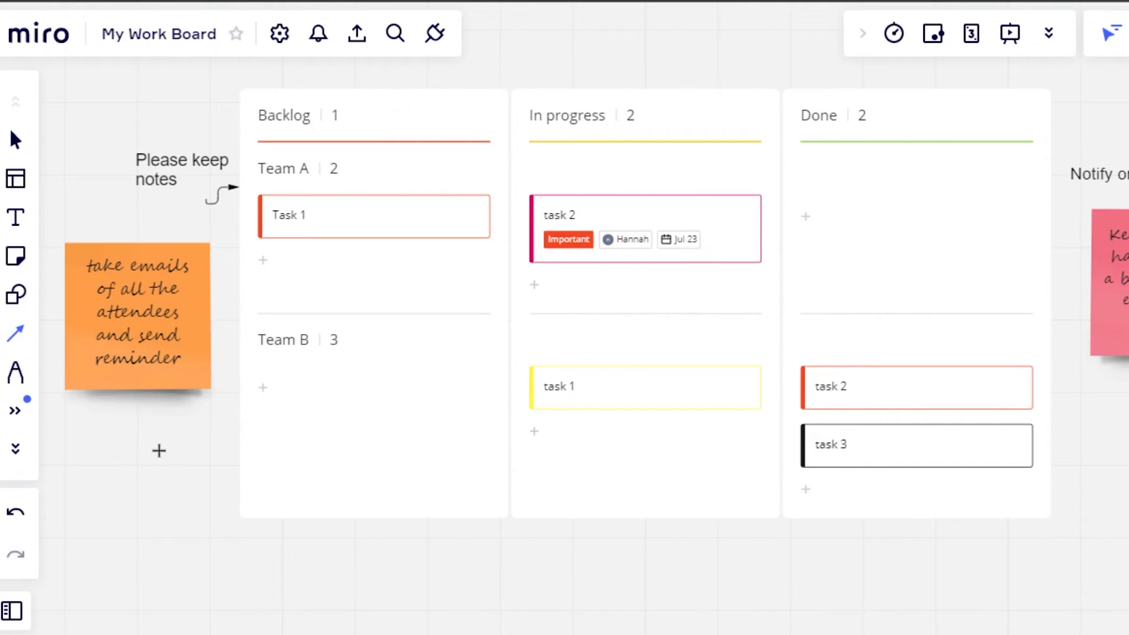
pyautogui.moveTo(159, 452); pyautogui.dragTo(145, 368)
pyautogui.click(295, 417)
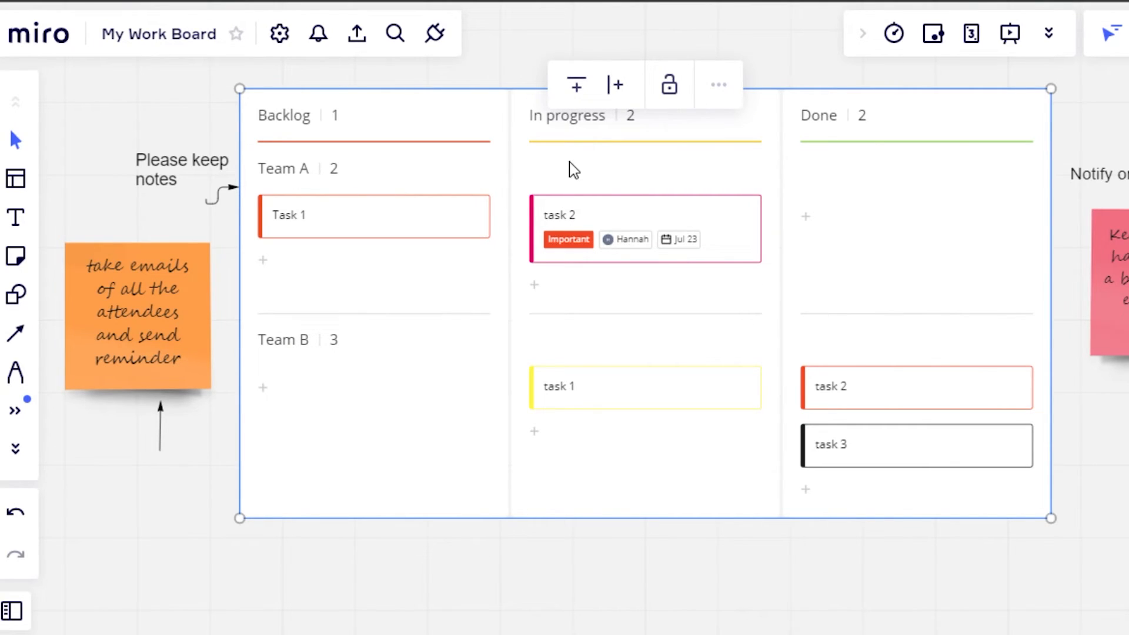
# - Draw a freehand black pen scribble in the Team B area of the Backlog column
pyautogui.click(15, 372)
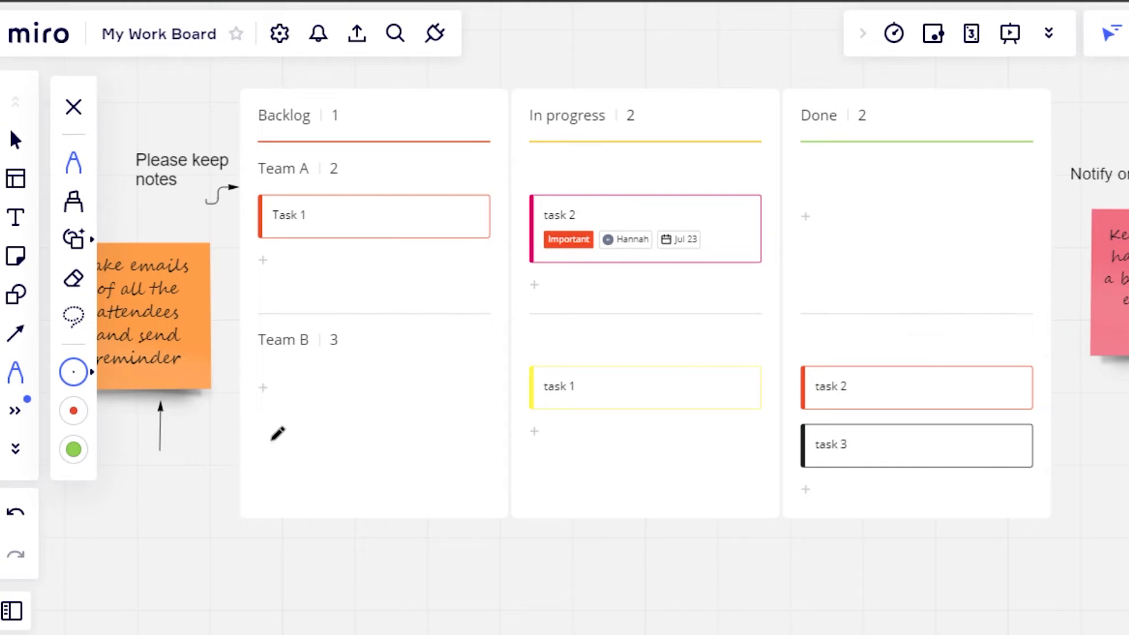
pyautogui.hotkey('shift', 'e')
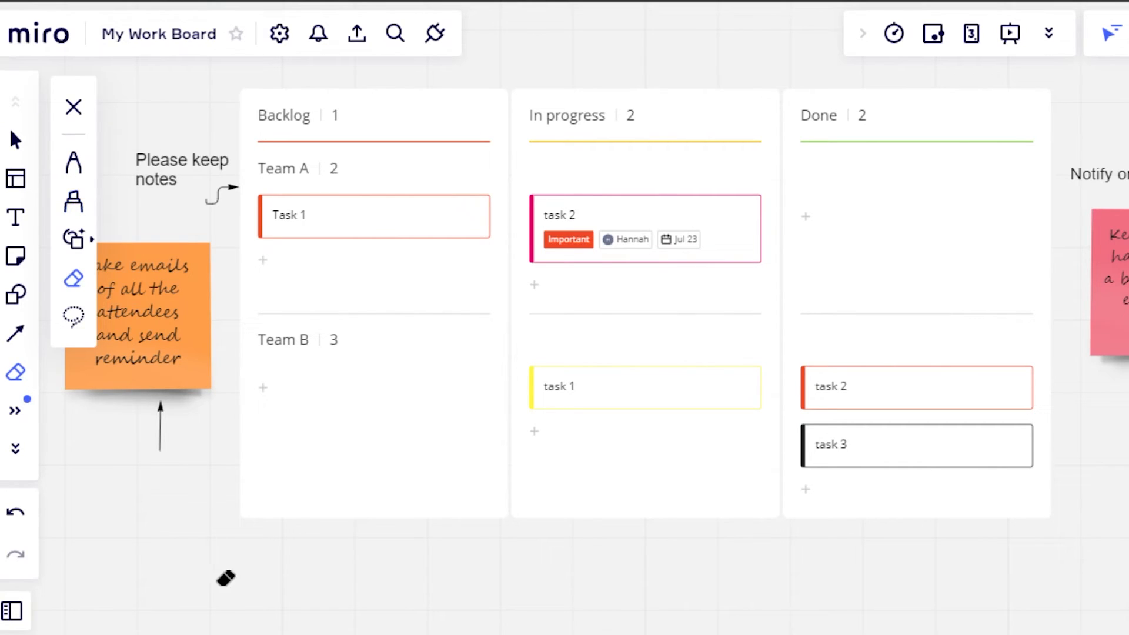
pyautogui.moveTo(270, 451)
pyautogui.mouseDown()
pyautogui.moveTo(309, 544)
pyautogui.moveTo(296, 509)
pyautogui.mouseUp()
pyautogui.click(73, 163)
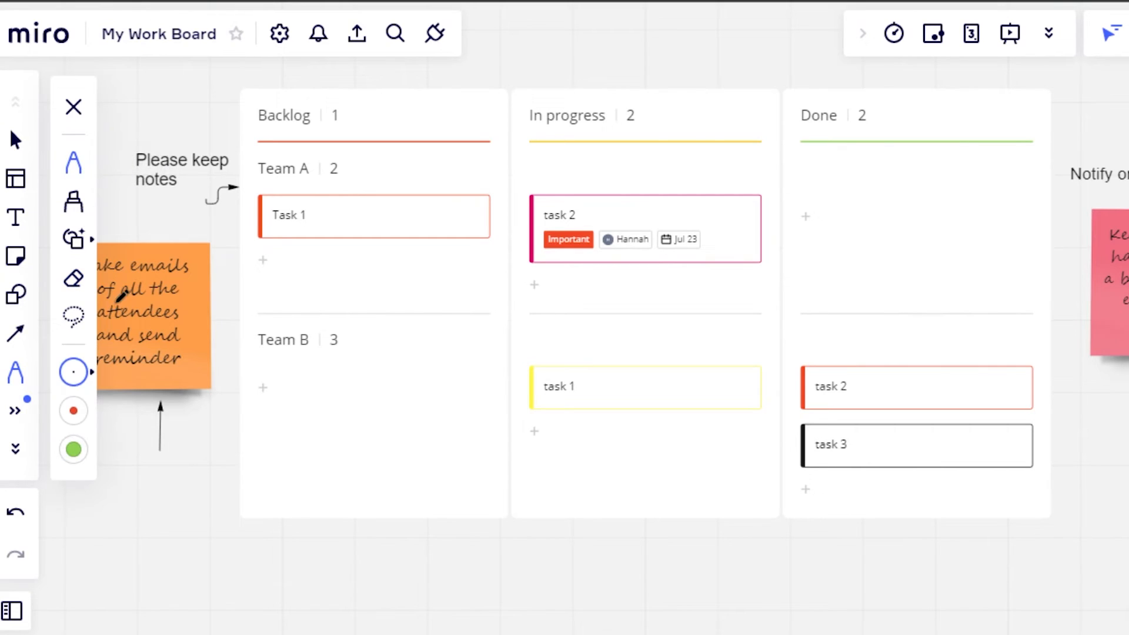
pyautogui.moveTo(304, 425)
pyautogui.mouseDown()
pyautogui.moveTo(311, 471)
pyautogui.moveTo(332, 463)
pyautogui.moveTo(373, 423)
pyautogui.moveTo(382, 393)
pyautogui.moveTo(300, 486)
pyautogui.mouseUp()
pyautogui.moveTo(393, 419); pyautogui.dragTo(492, 357)
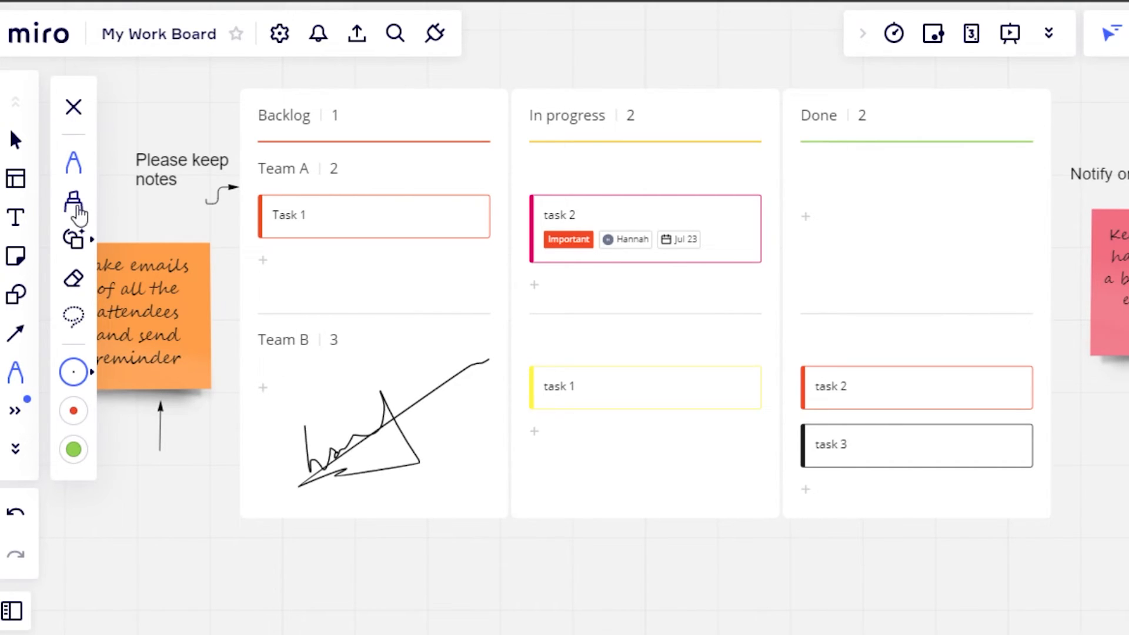
# - Erase the pen scribble from the Team B area of the Backlog column
pyautogui.click(73, 238)
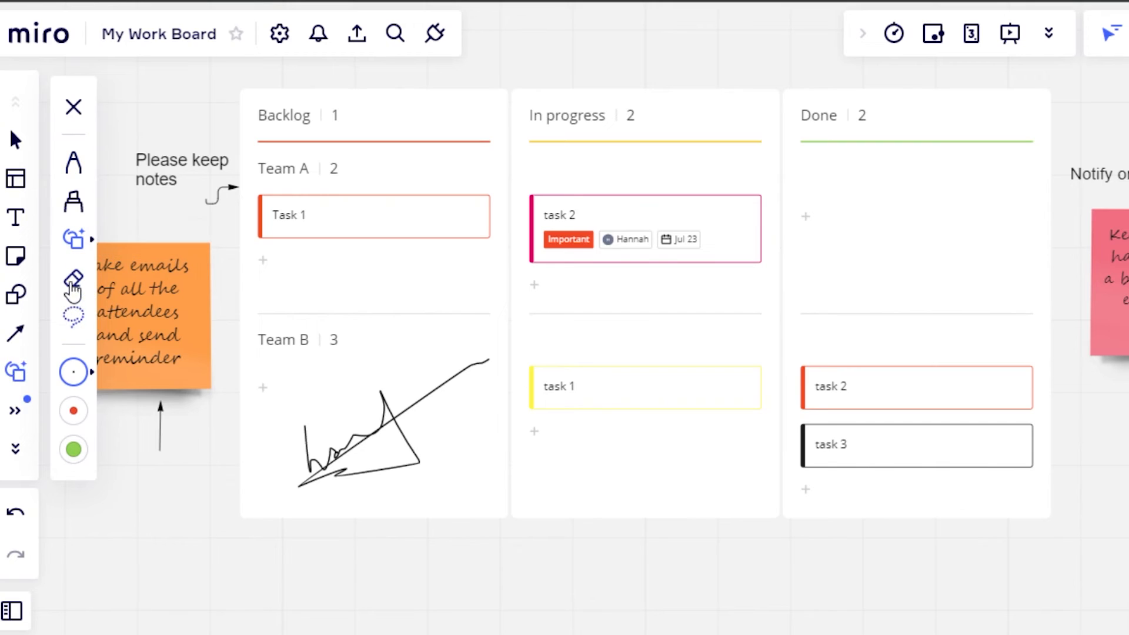
pyautogui.click(73, 277)
pyautogui.moveTo(272, 466)
pyautogui.mouseDown()
pyautogui.moveTo(328, 454)
pyautogui.moveTo(444, 379)
pyautogui.mouseUp()
pyautogui.moveTo(267, 499); pyautogui.dragTo(309, 419)
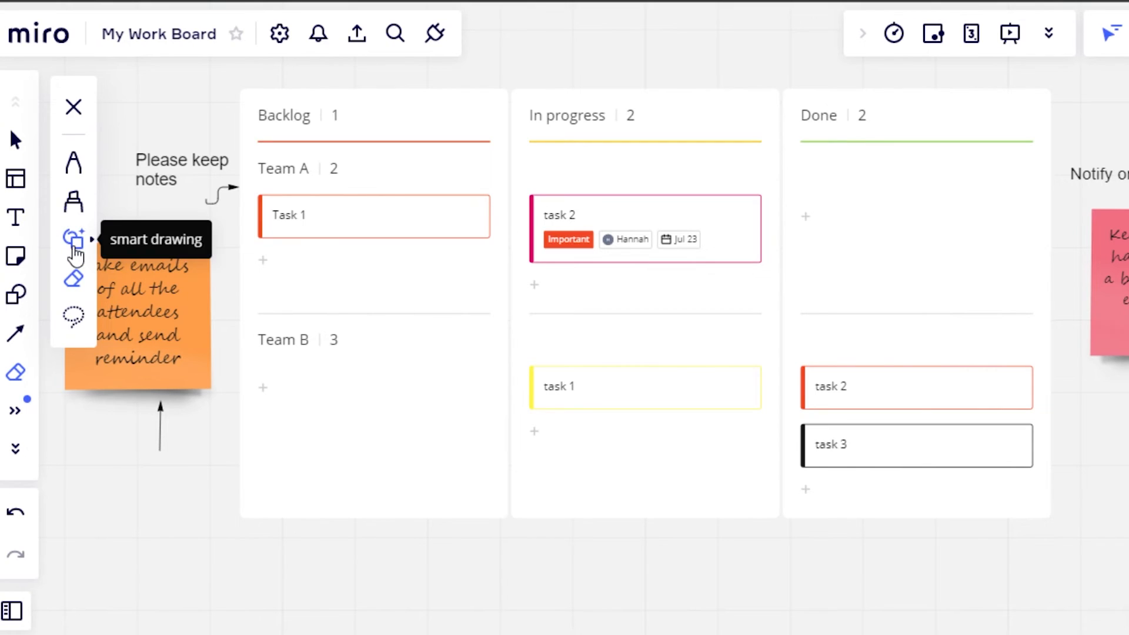
# - Try a freehand stroke with smart drawing over Team B's Backlog area and erase it
pyautogui.click(73, 238)
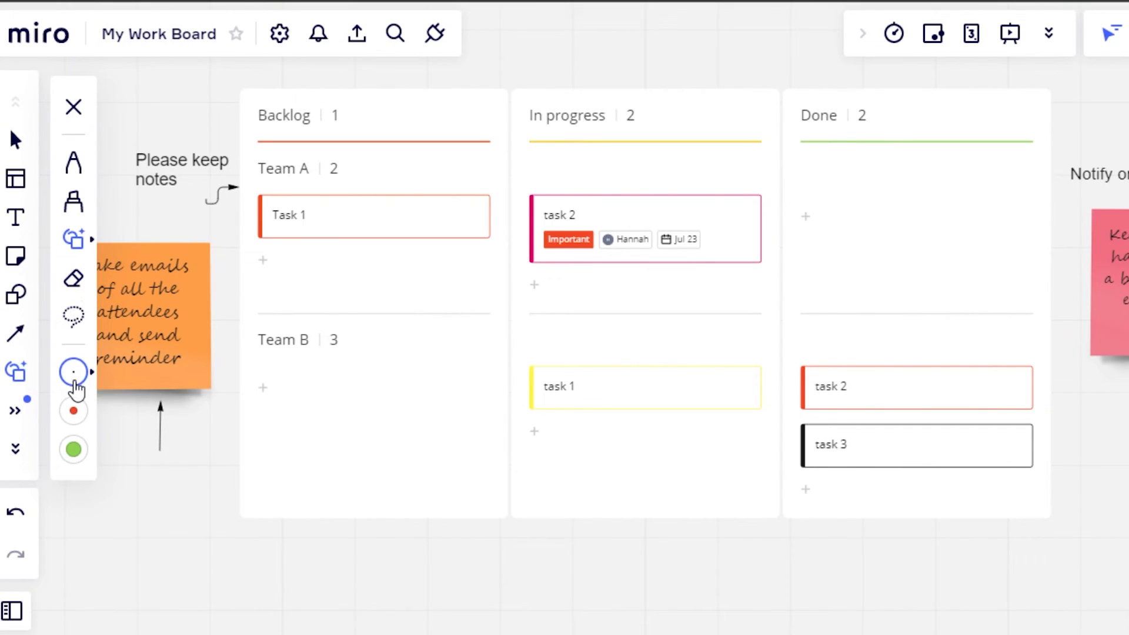
pyautogui.moveTo(280, 433)
pyautogui.mouseDown()
pyautogui.moveTo(405, 465)
pyautogui.moveTo(265, 548)
pyautogui.moveTo(353, 373)
pyautogui.moveTo(378, 359)
pyautogui.mouseUp()
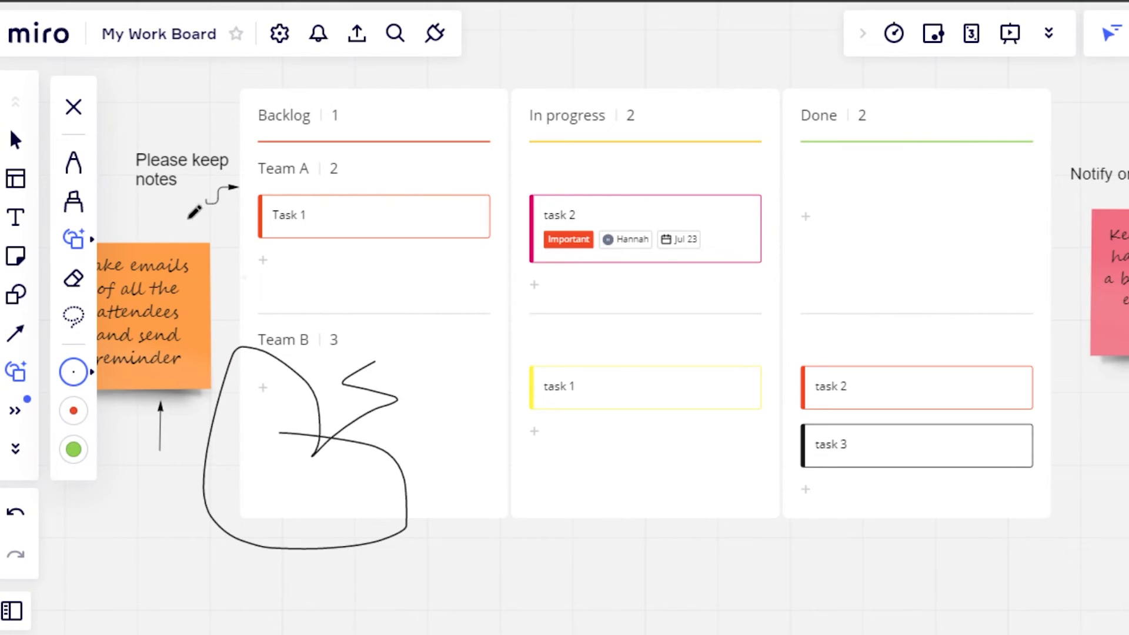
pyautogui.click(76, 281)
pyautogui.moveTo(361, 332); pyautogui.dragTo(235, 555)
# - Activate the highlighter and set its colour to yellow
pyautogui.click(73, 202)
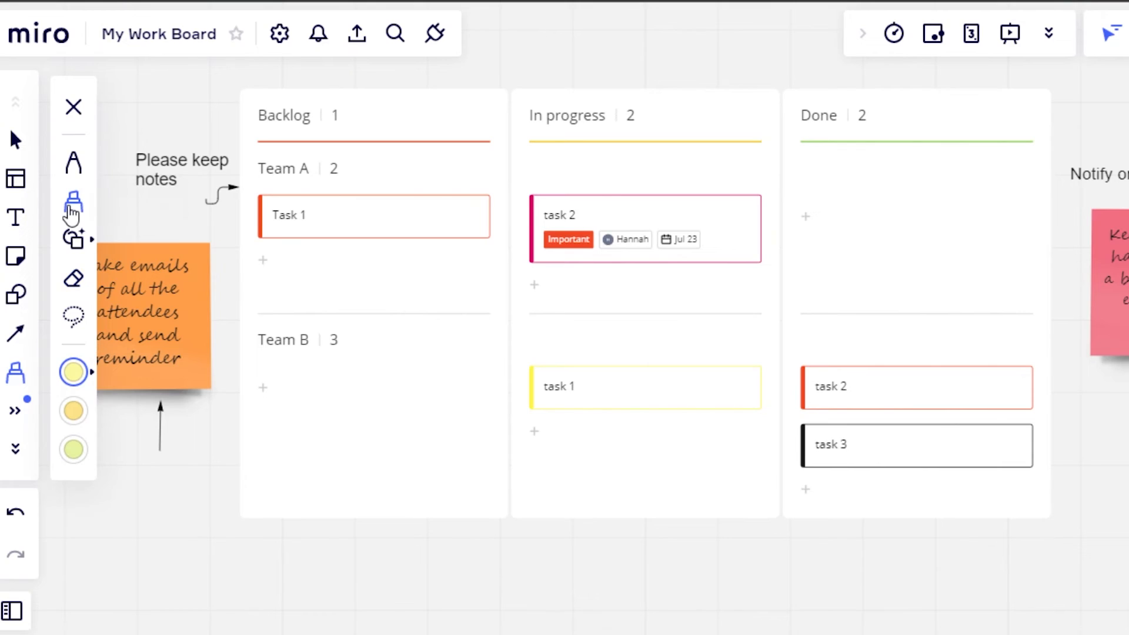
pyautogui.click(73, 411)
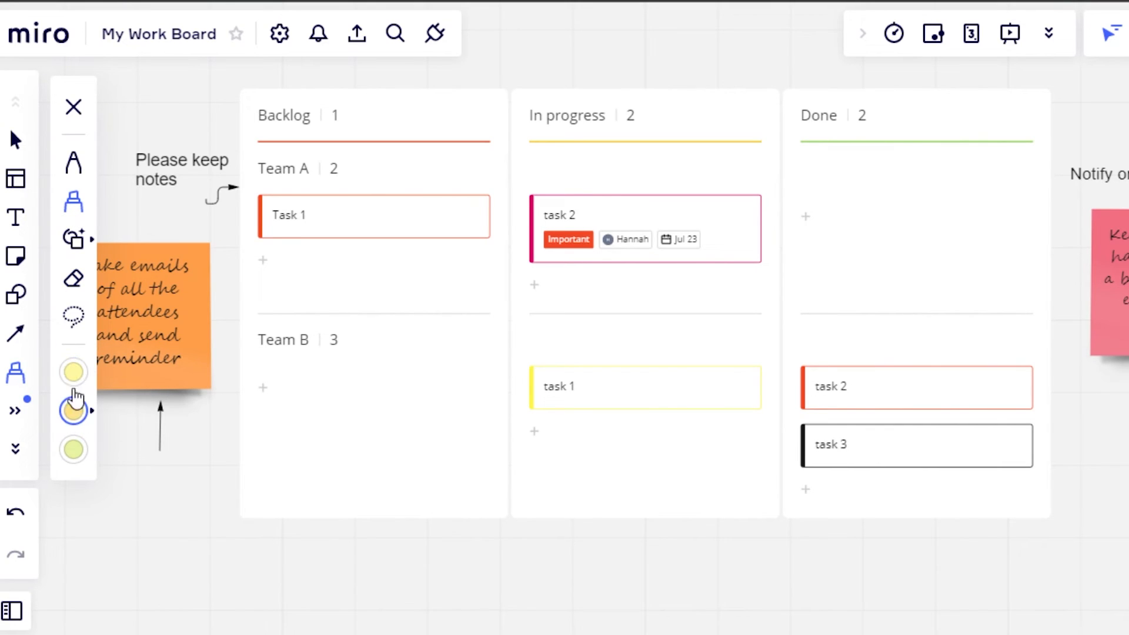
pyautogui.click(73, 372)
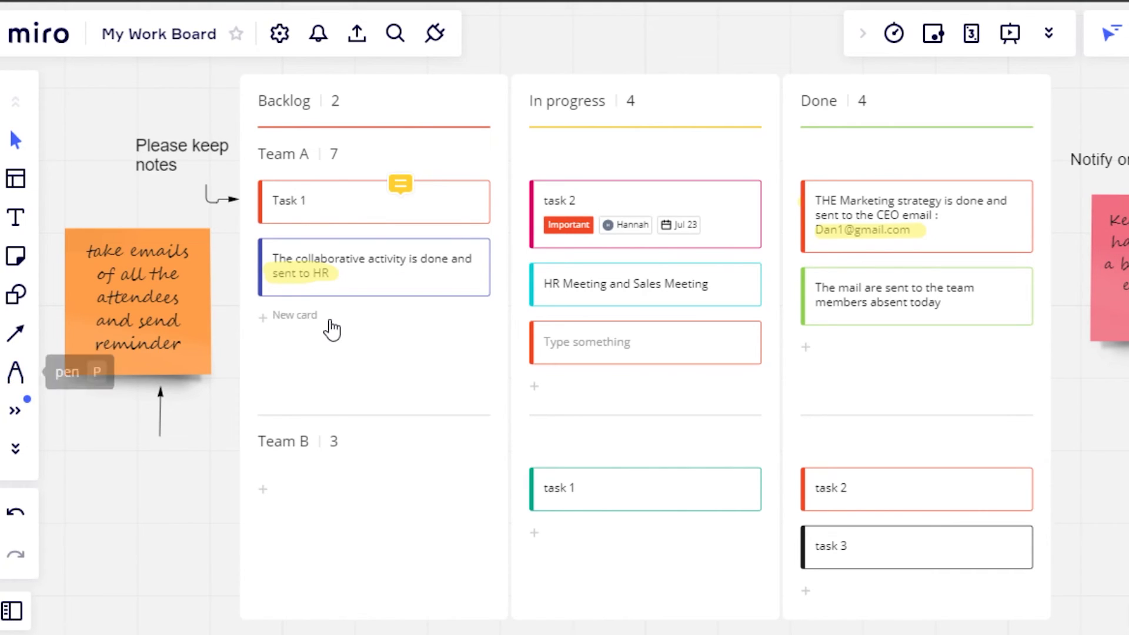
# - Reveal the comment tool, view the comment thread attached to the Task 1 card and close it
pyautogui.click(16, 448)
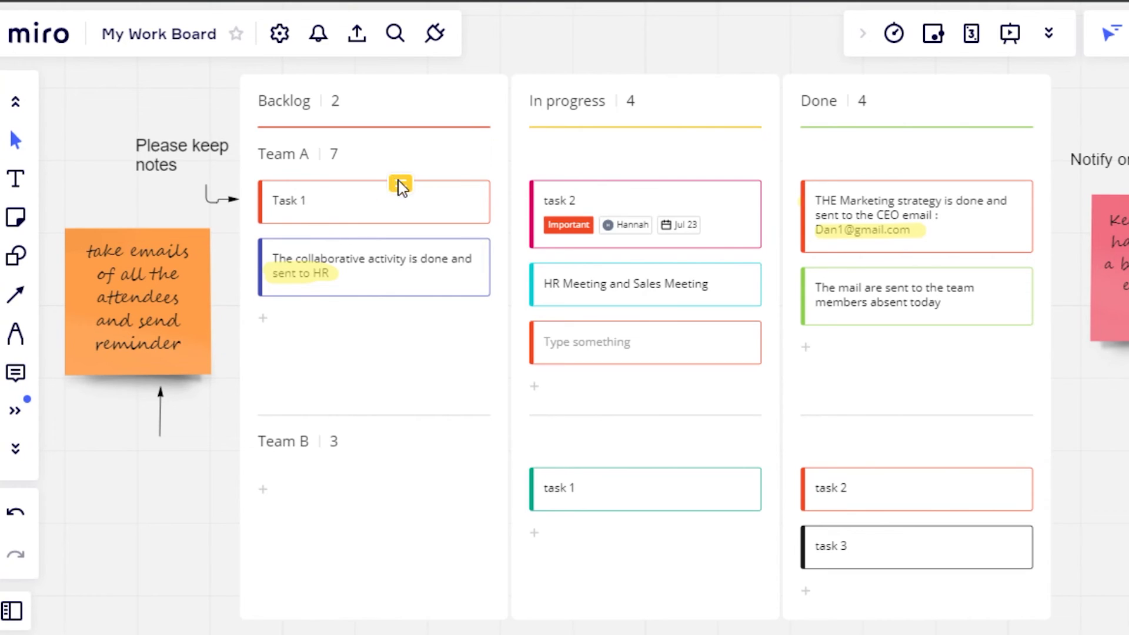
pyautogui.click(401, 186)
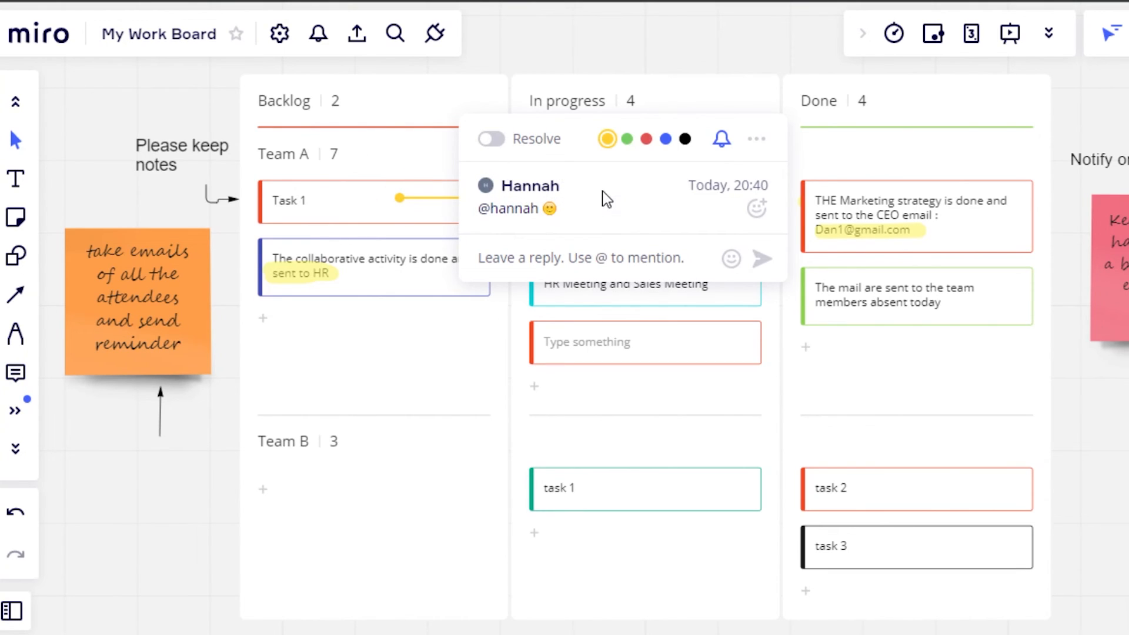
pyautogui.click(149, 465)
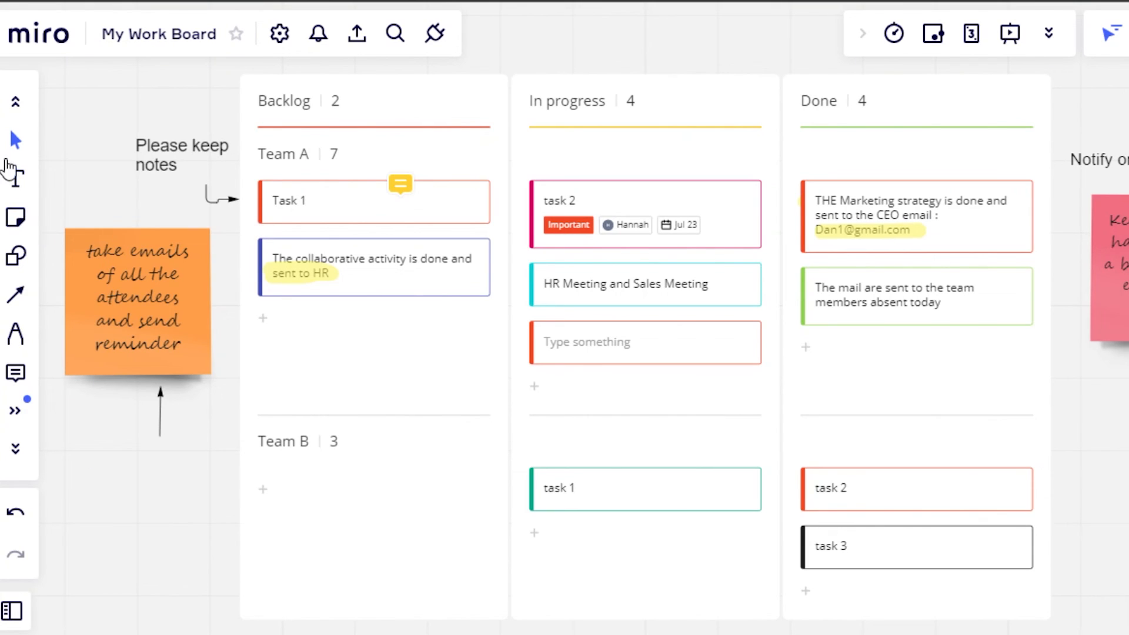
# - Move the red and orange sticky notes beside the Kanban board slightly lower
pyautogui.moveTo(272, 217)
pyautogui.moveTo(1126, 268); pyautogui.dragTo(1111, 319)
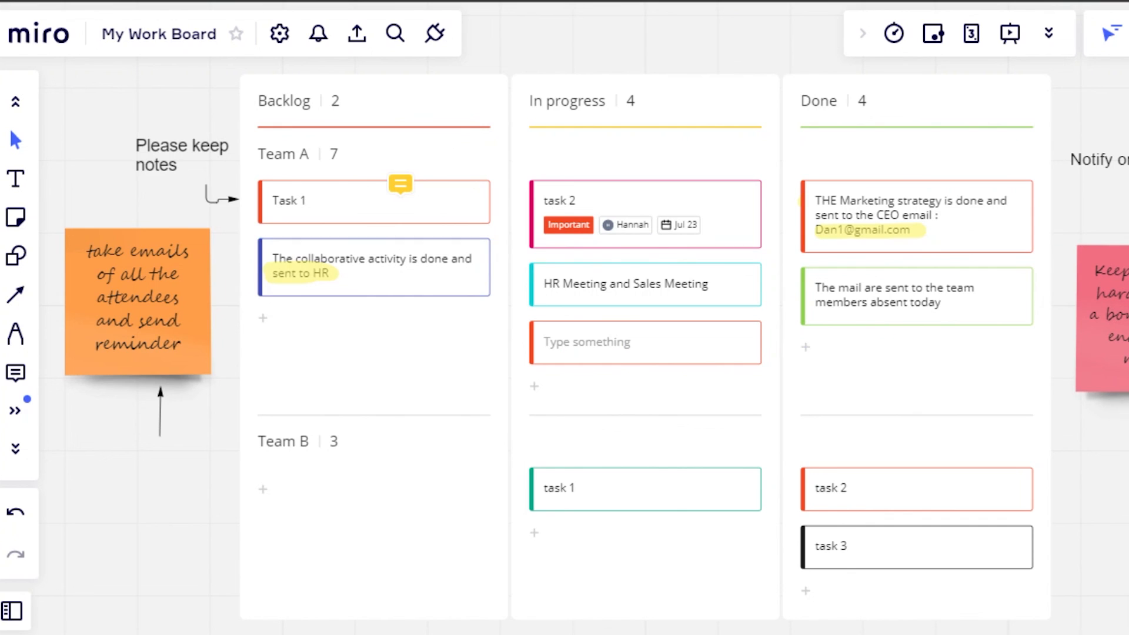
pyautogui.moveTo(140, 287)
pyautogui.mouseDown()
pyautogui.moveTo(146, 277)
pyautogui.moveTo(134, 277)
pyautogui.moveTo(137, 304)
pyautogui.moveTo(144, 299)
pyautogui.mouseUp()
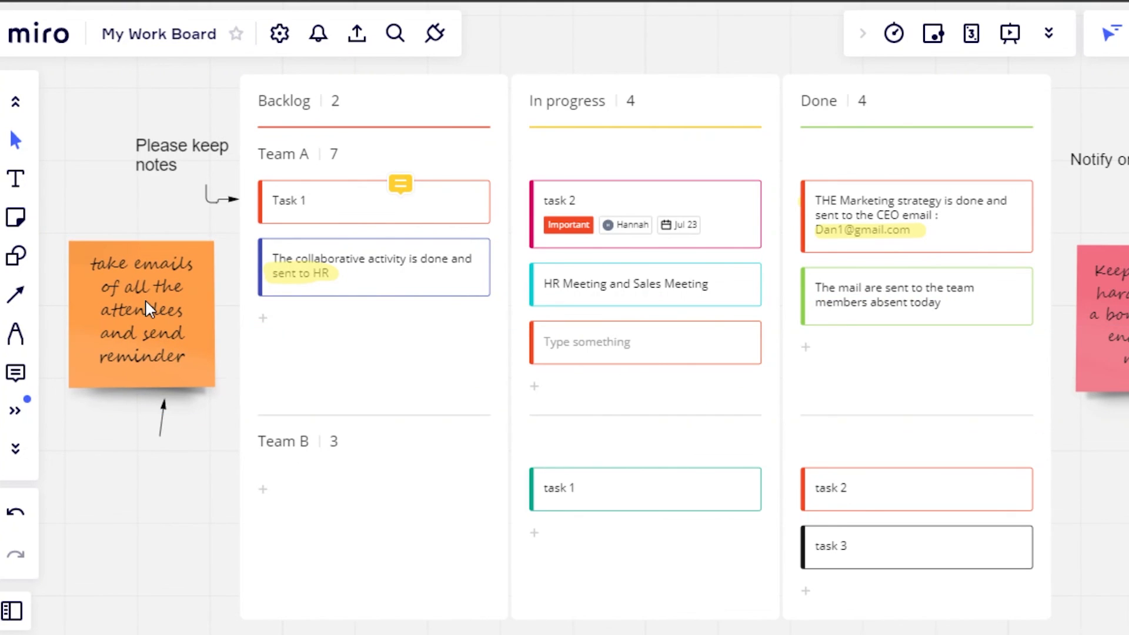